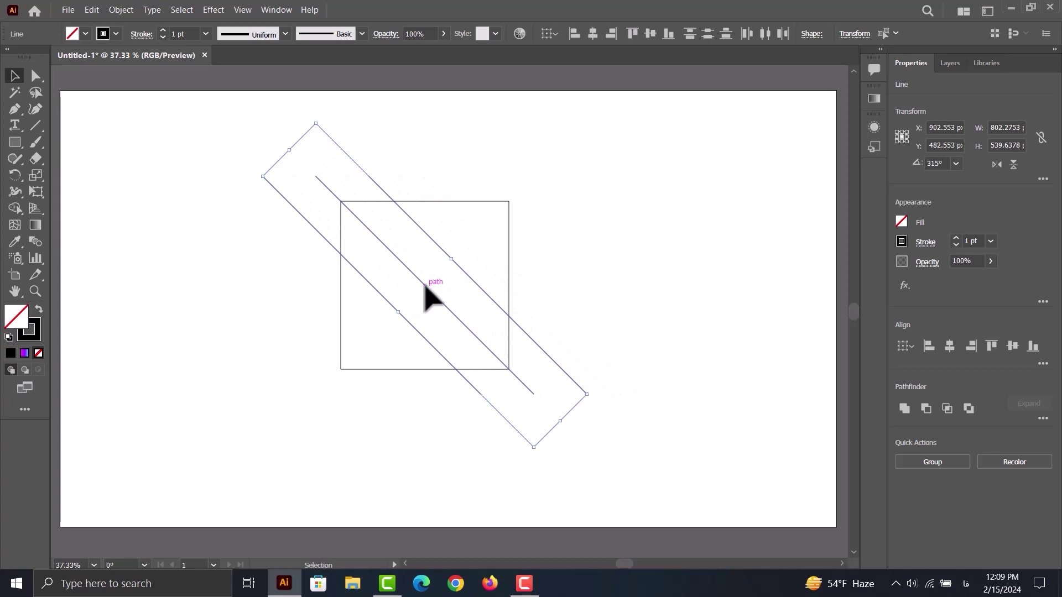
Step: Reflect a copy of the three diagonal lines so they cross the originals over the square
right_click(565, 369)
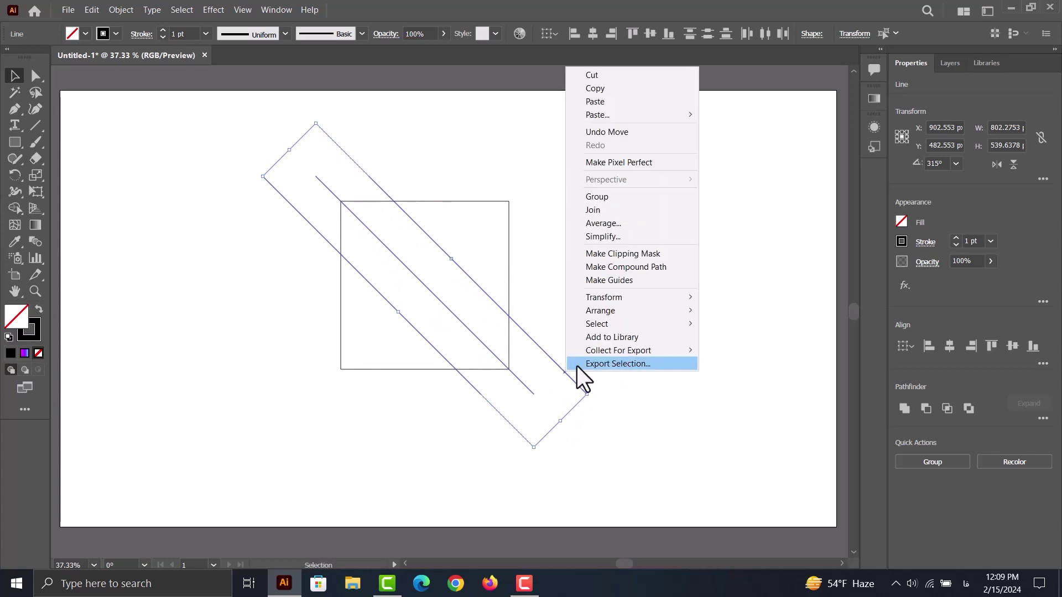
mouse_move(635, 299)
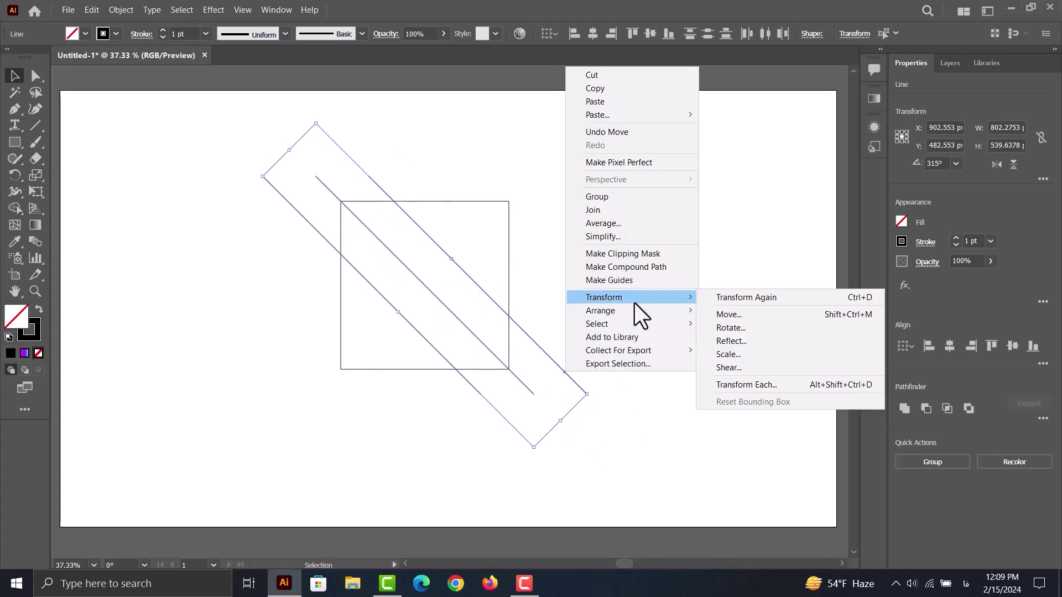
left_click(739, 341)
left_click(656, 373)
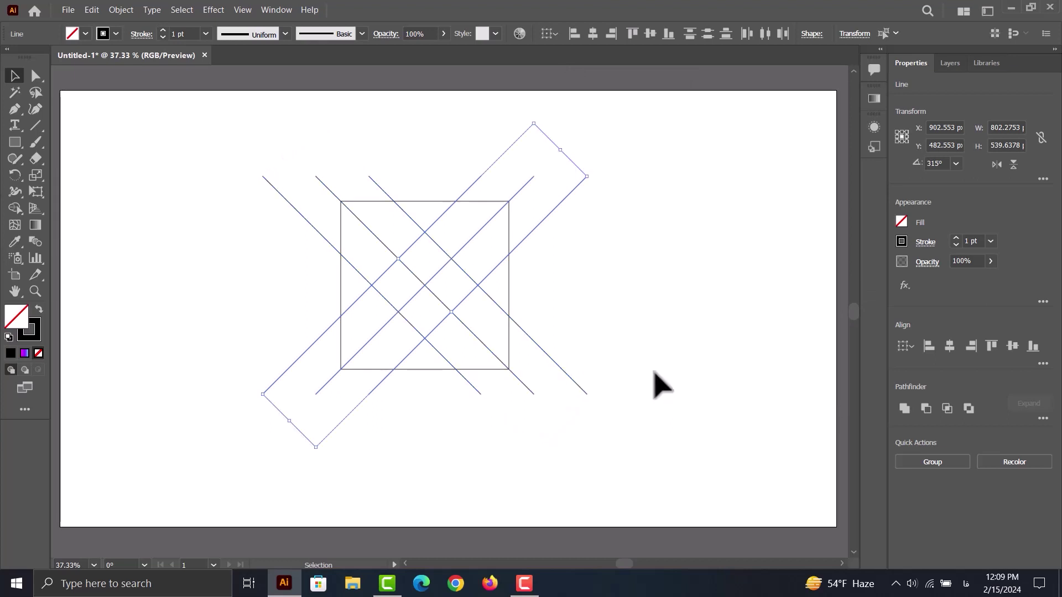
left_click(602, 292)
Step: Select all the artwork and merge the regions inside the square into two interlocking chevron shapes with Shape Builder
mouse_move(629, 138)
left_mouse_down()
mouse_move(424, 276)
mouse_move(274, 422)
mouse_move(200, 314)
left_mouse_up()
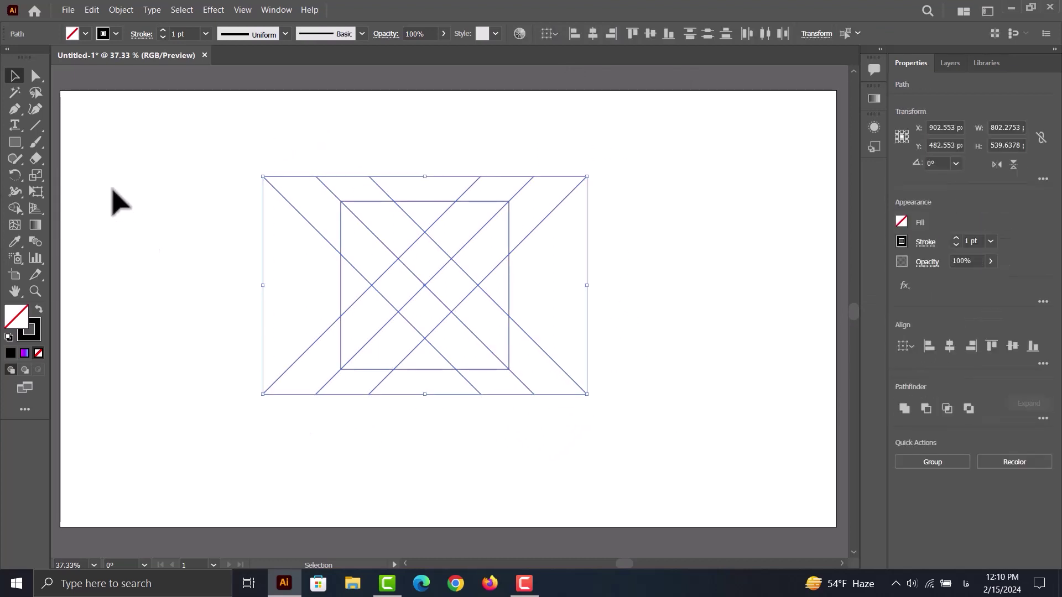
left_click(15, 208)
mouse_move(415, 257)
left_mouse_down()
mouse_move(392, 225)
mouse_move(426, 267)
mouse_move(381, 294)
mouse_move(372, 313)
left_mouse_up()
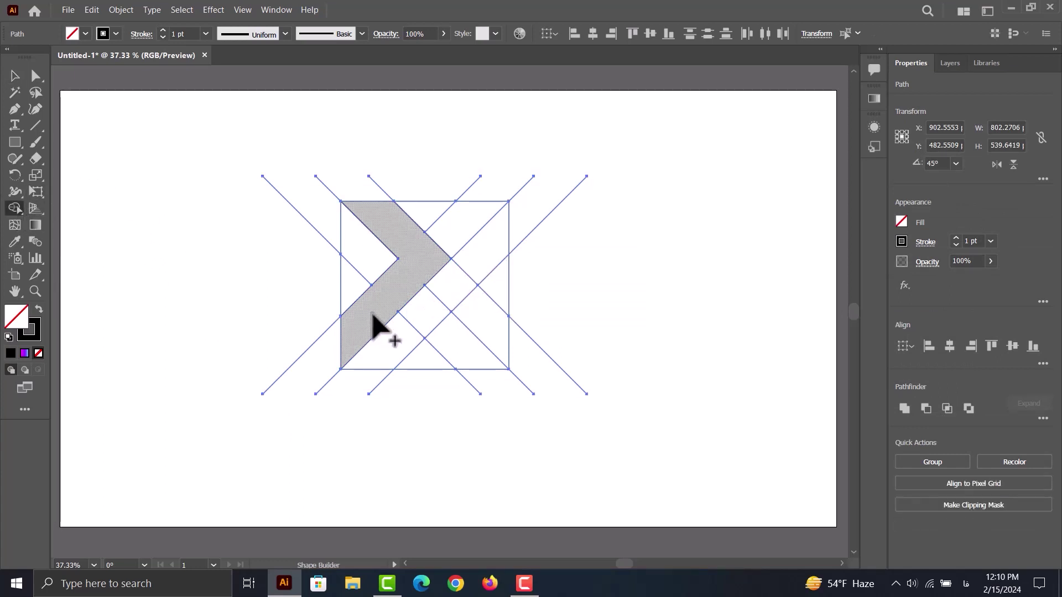
left_click_drag(437, 323, 484, 249)
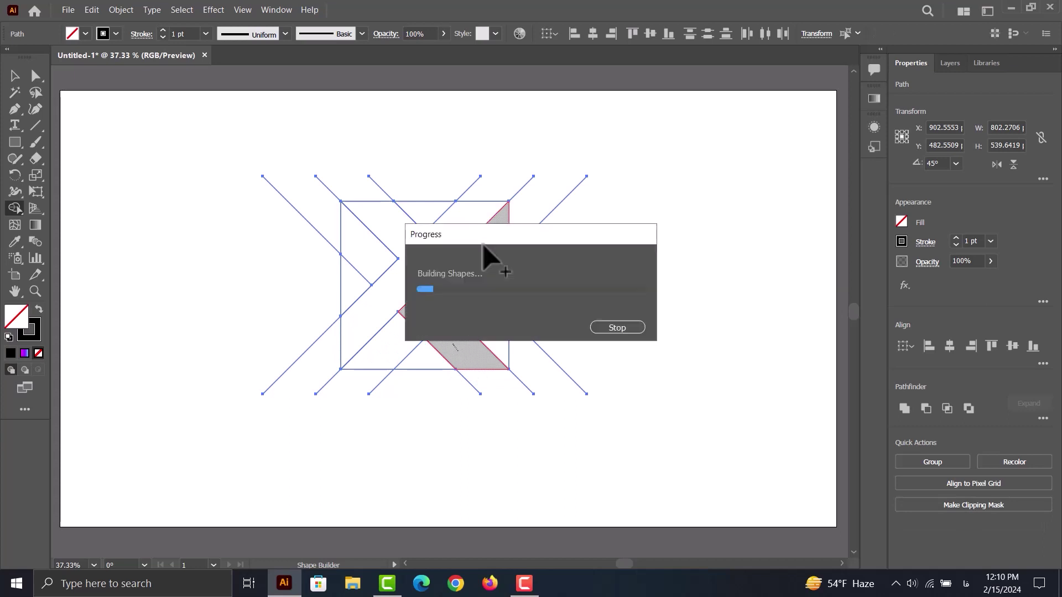
Step: Cut the two chevron shapes, delete all leftover lines, and restore the chevrons in place
left_click(15, 77)
left_click(145, 190)
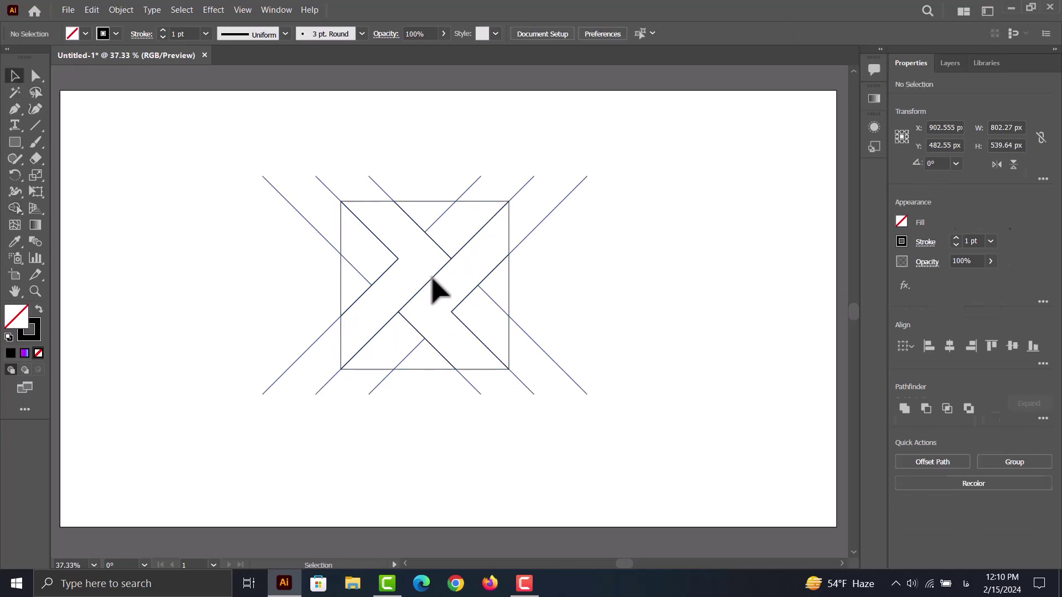
left_click(419, 291)
left_click(457, 302, "shift")
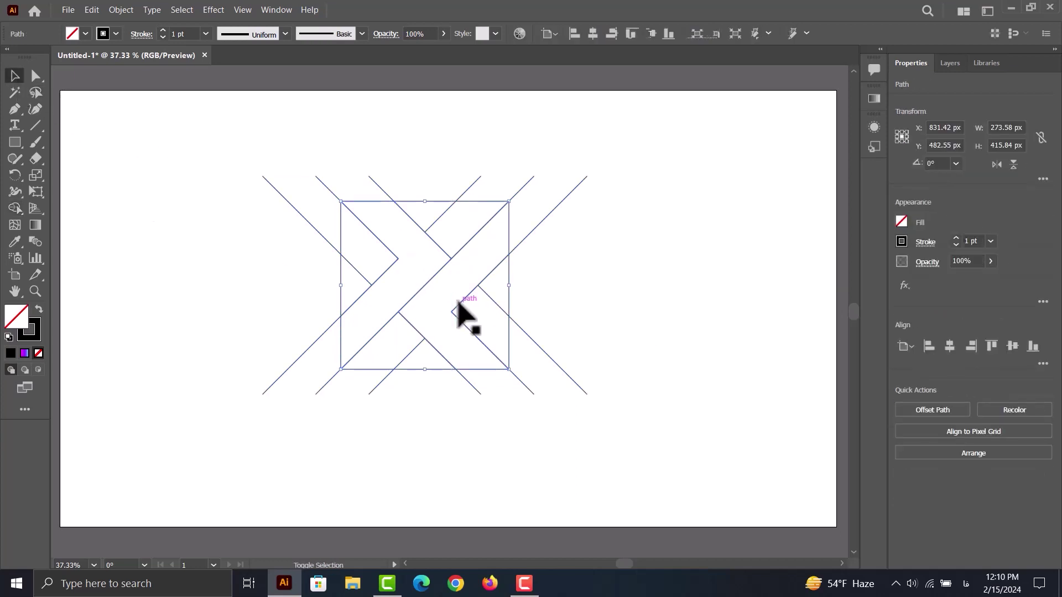
key("Delete")
left_click_drag(637, 158, 249, 457)
key("Delete")
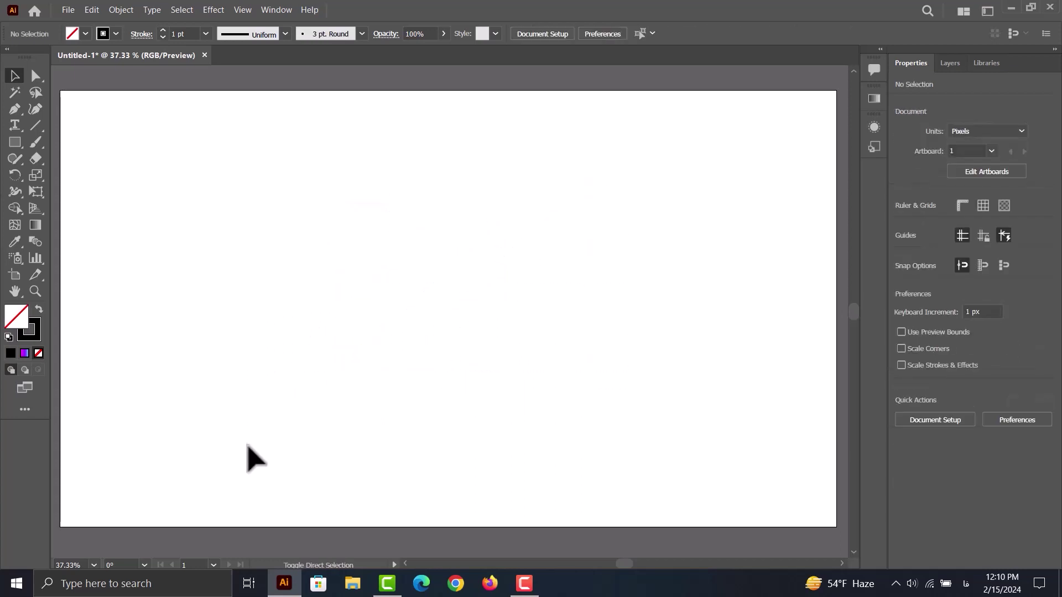
key("ctrl+z")
Step: Give both chevron shapes a 55 pt stroke with round join corners
left_click(490, 334)
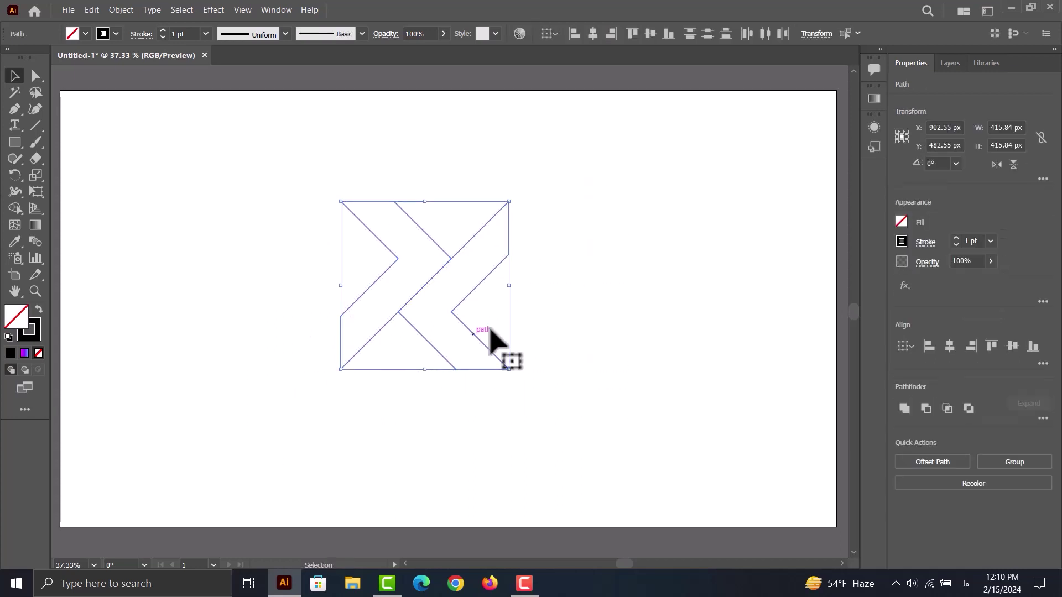
left_click(956, 238)
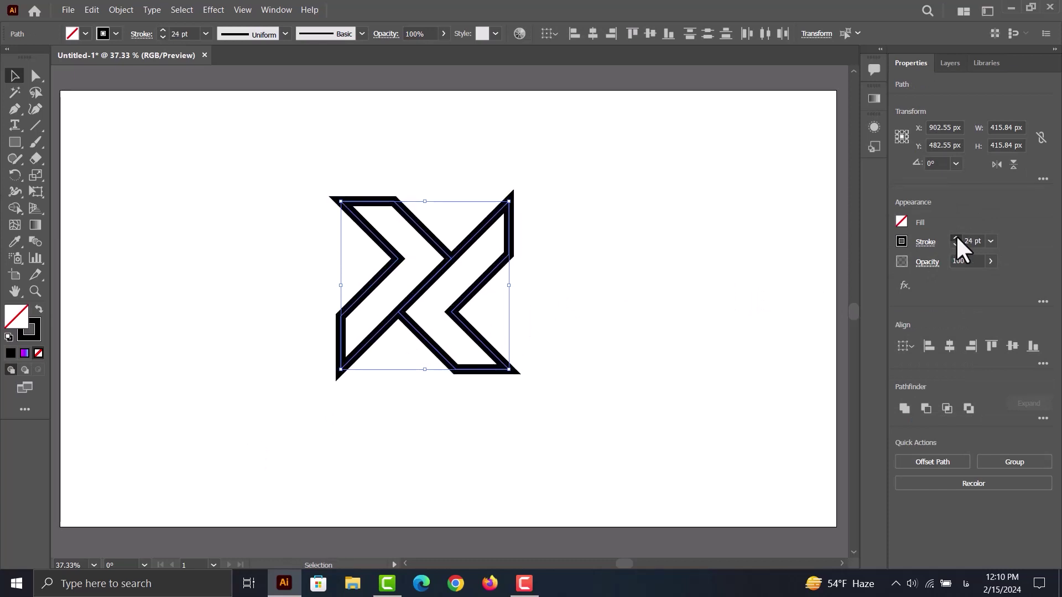
left_click_drag(956, 238, 956, 238)
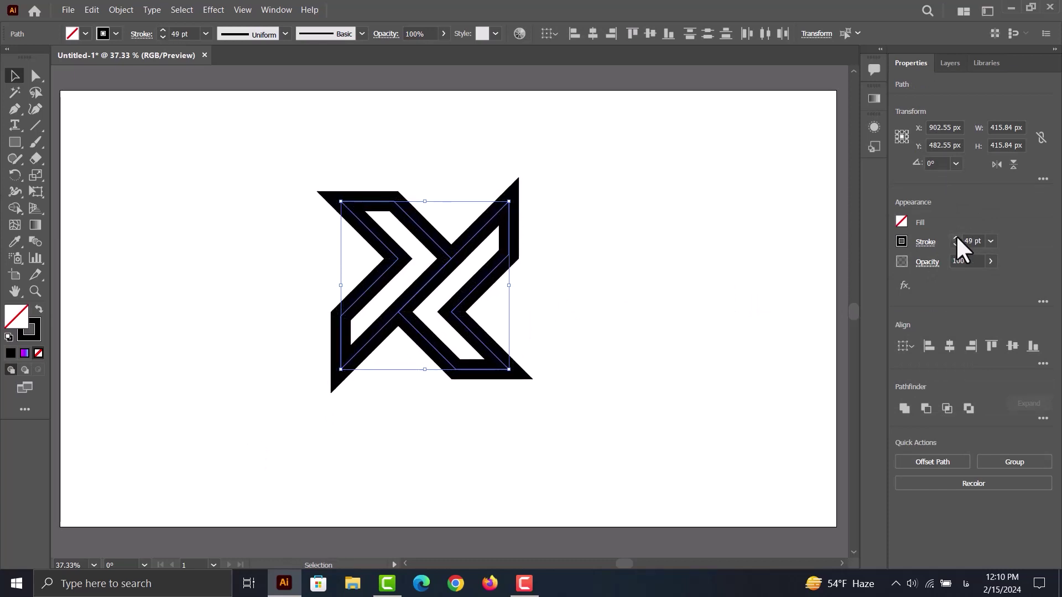
left_click(927, 242)
left_click(853, 297)
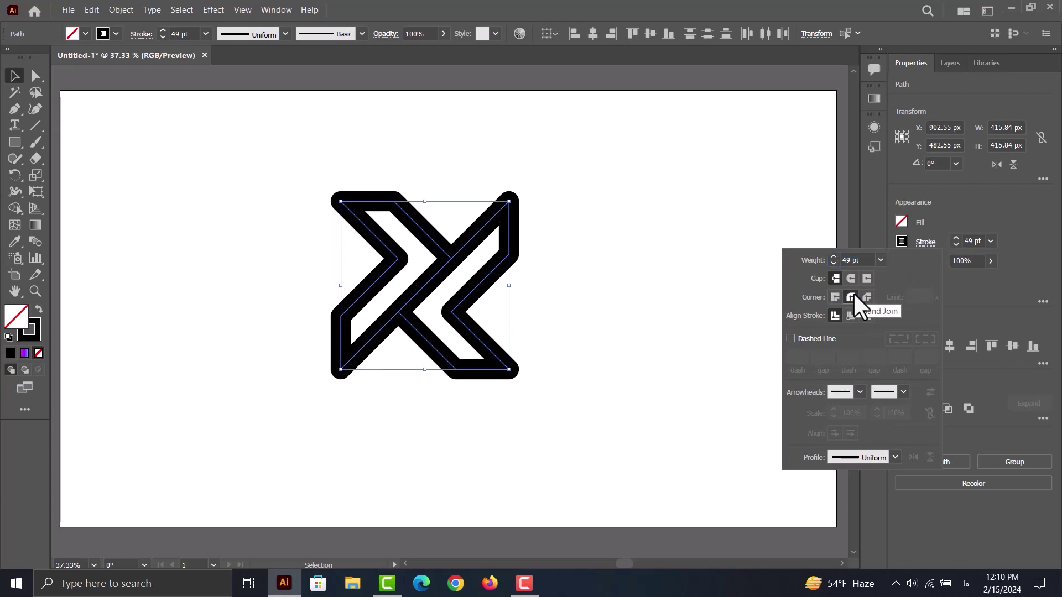
left_click_drag(956, 238, 956, 238)
left_click(957, 237)
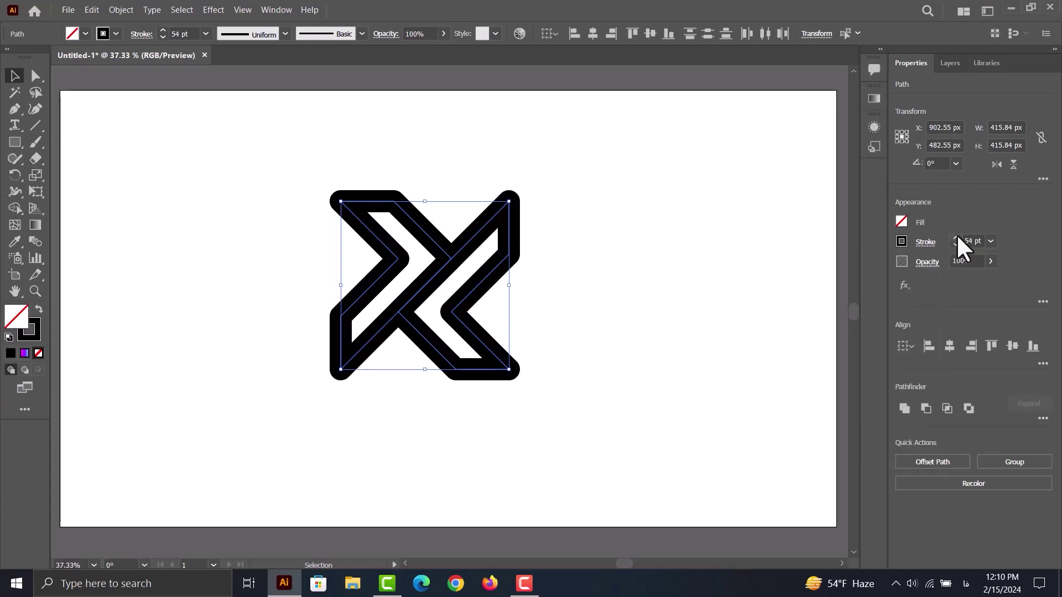
left_click(957, 238)
left_click(597, 254)
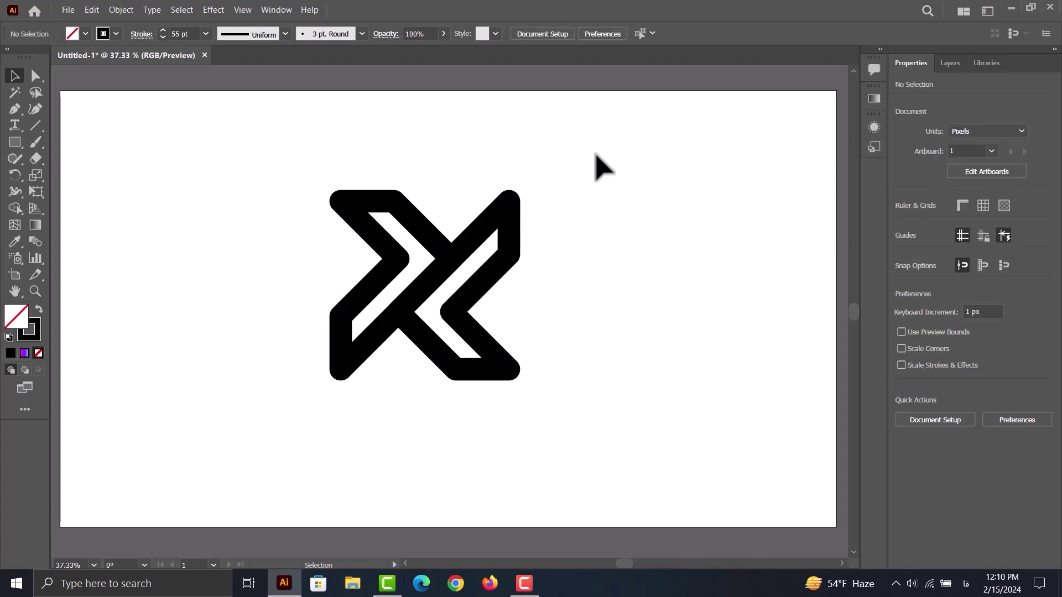
Step: Expand the strokes of both chevron shapes and unite them into a single X-shaped logo
left_click_drag(595, 156, 309, 376)
left_click(128, 14)
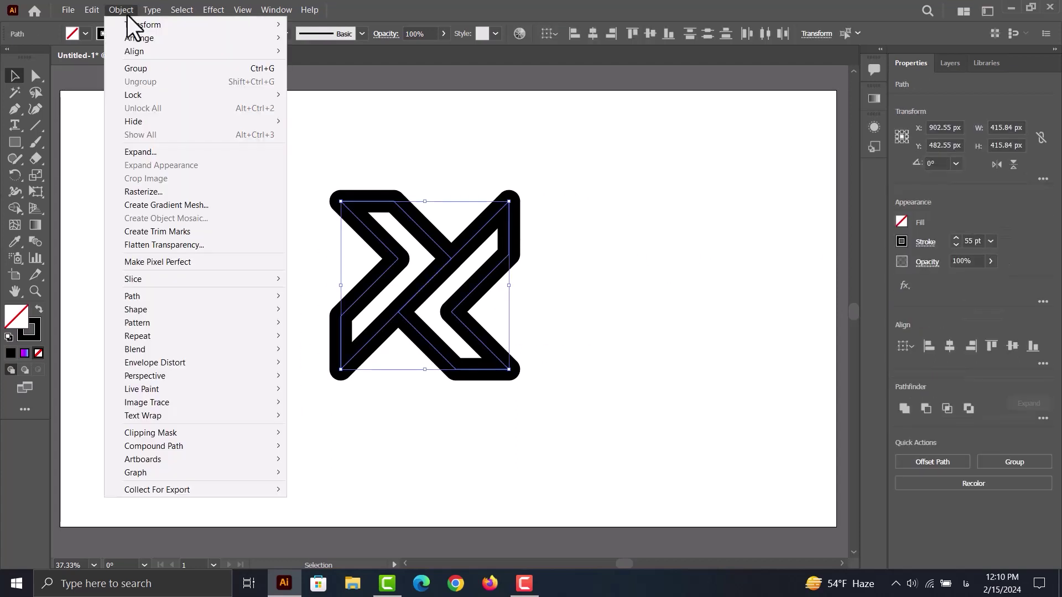
left_click(178, 153)
left_click(500, 370)
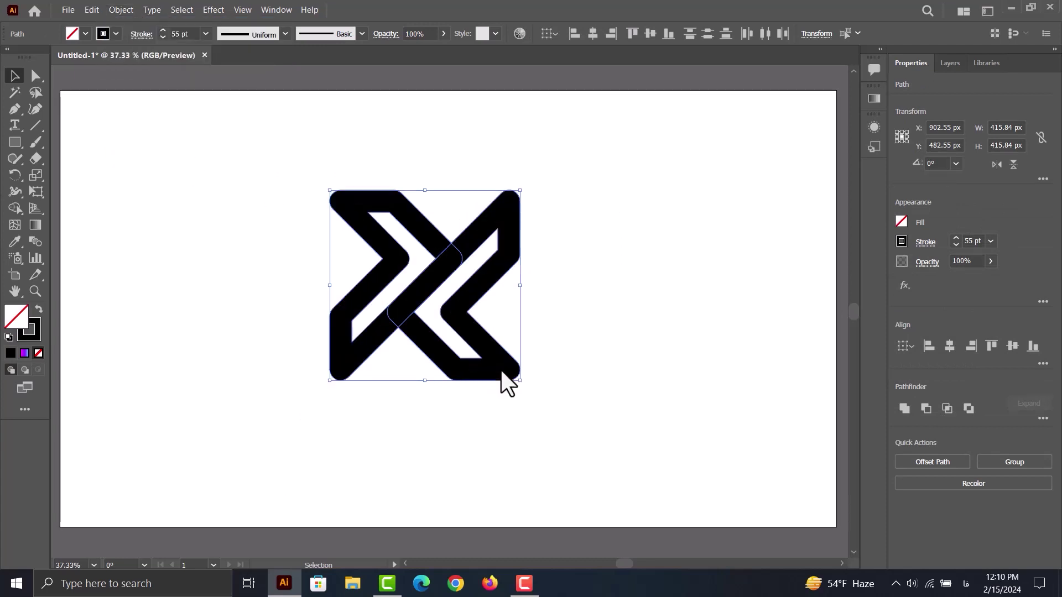
left_click(905, 407)
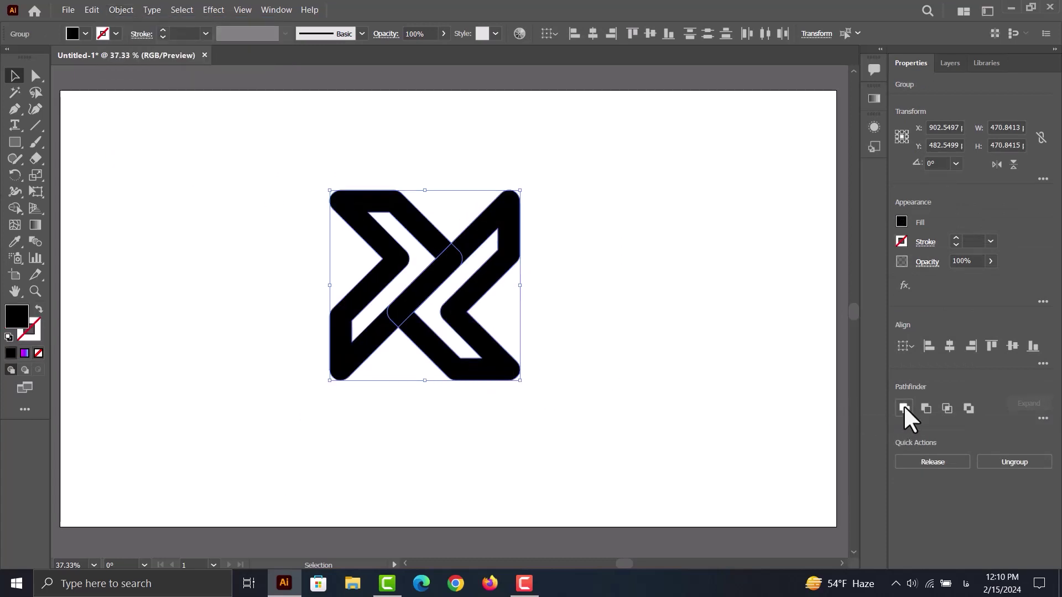
left_click(563, 250)
Step: Fill the united X logo with the magenta, violet and cyan linear gradient
left_click(483, 226)
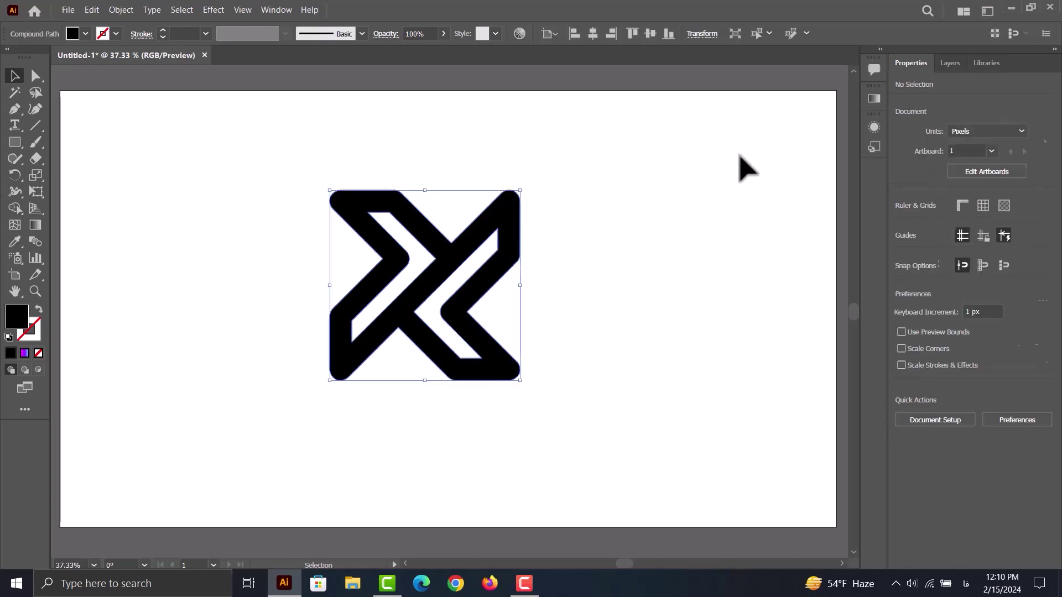
left_click(872, 100)
left_click(713, 134)
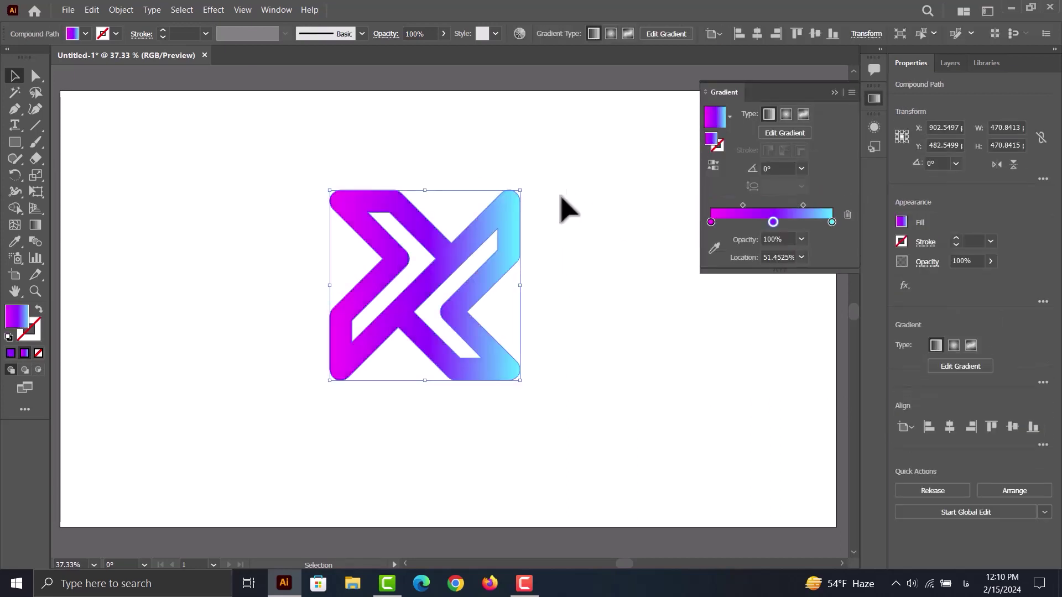
left_click(557, 218)
Step: Run the logo's gradient diagonally at about 45°, from its lower-left magenta tip to its upper-right cyan tip
left_click(505, 277)
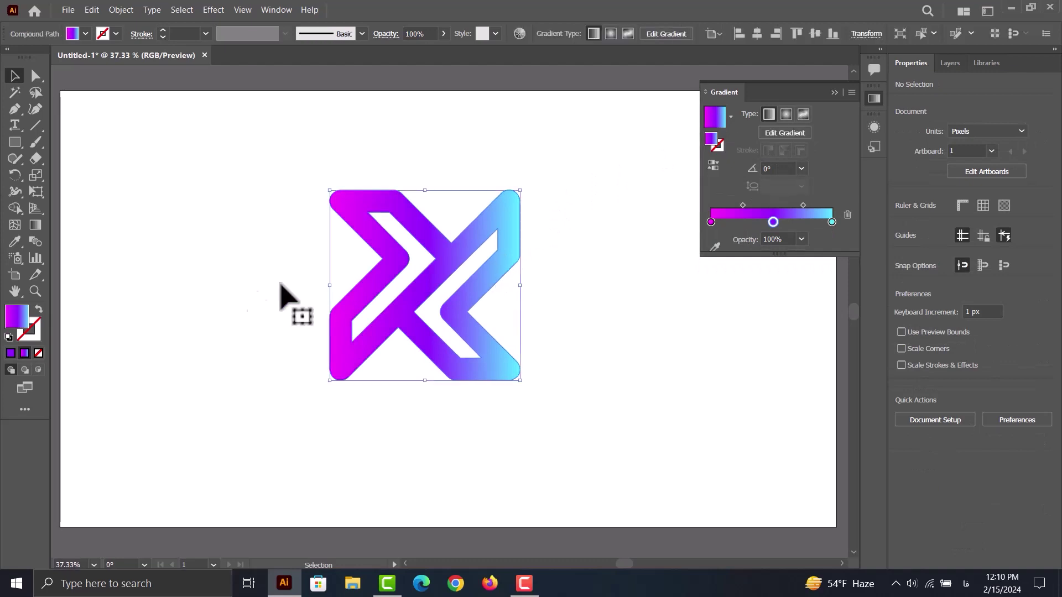
left_click(35, 225)
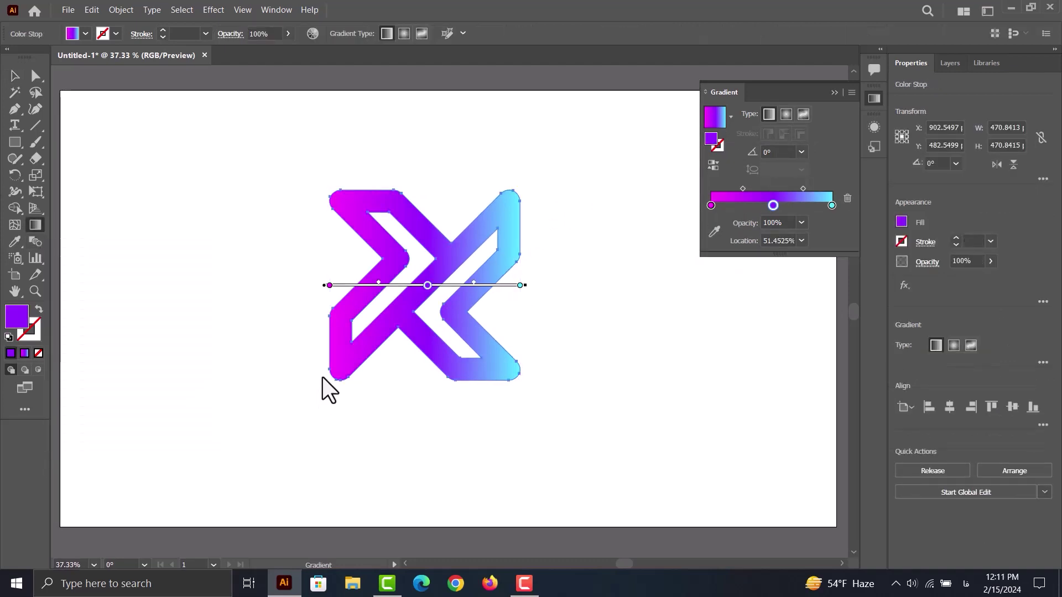
left_click_drag(333, 379, 515, 196)
left_click(14, 76)
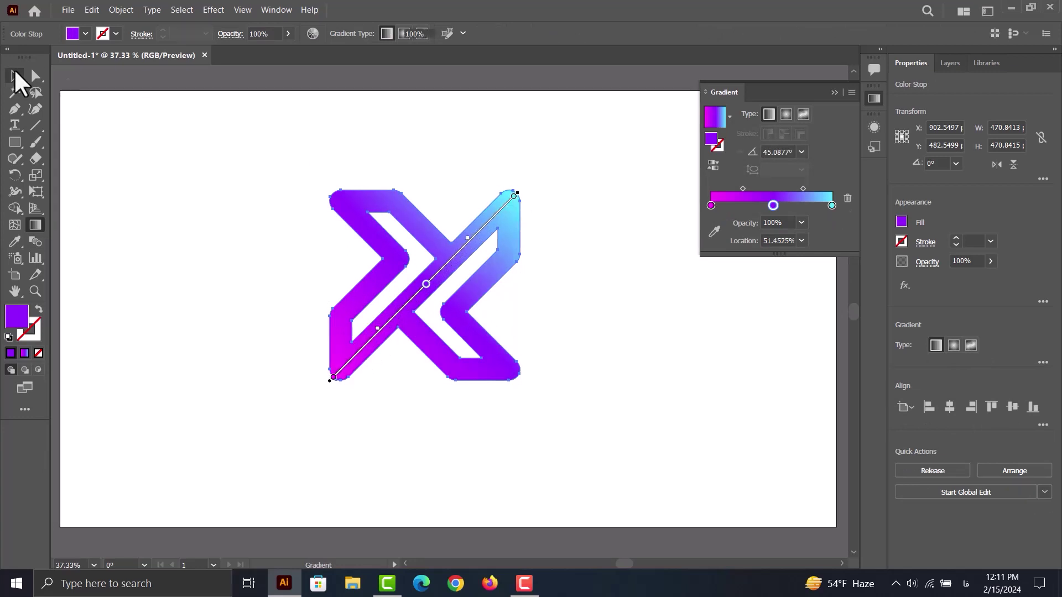
left_click(206, 237)
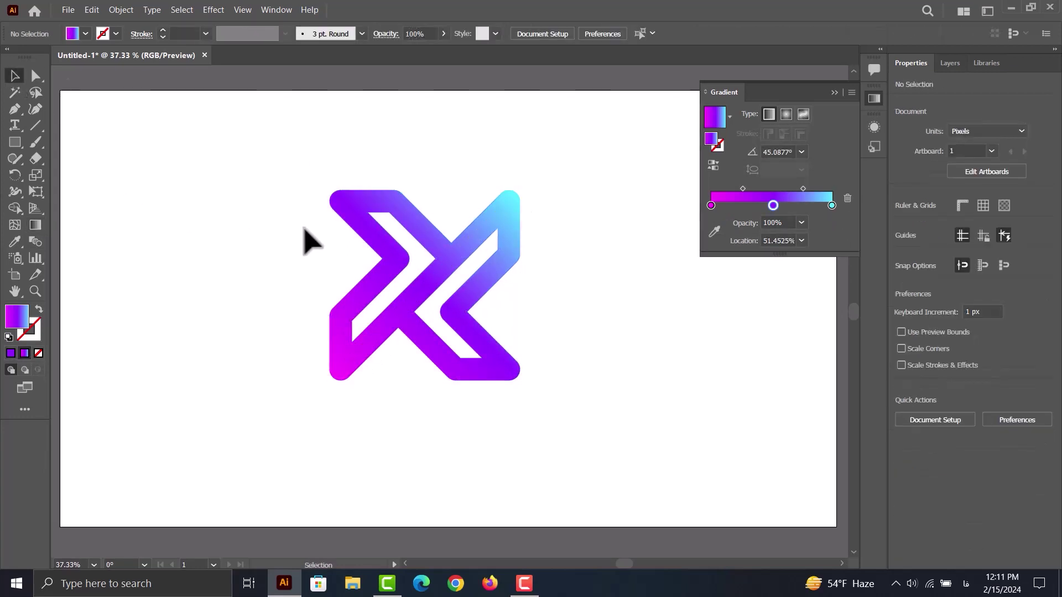
left_click(835, 93)
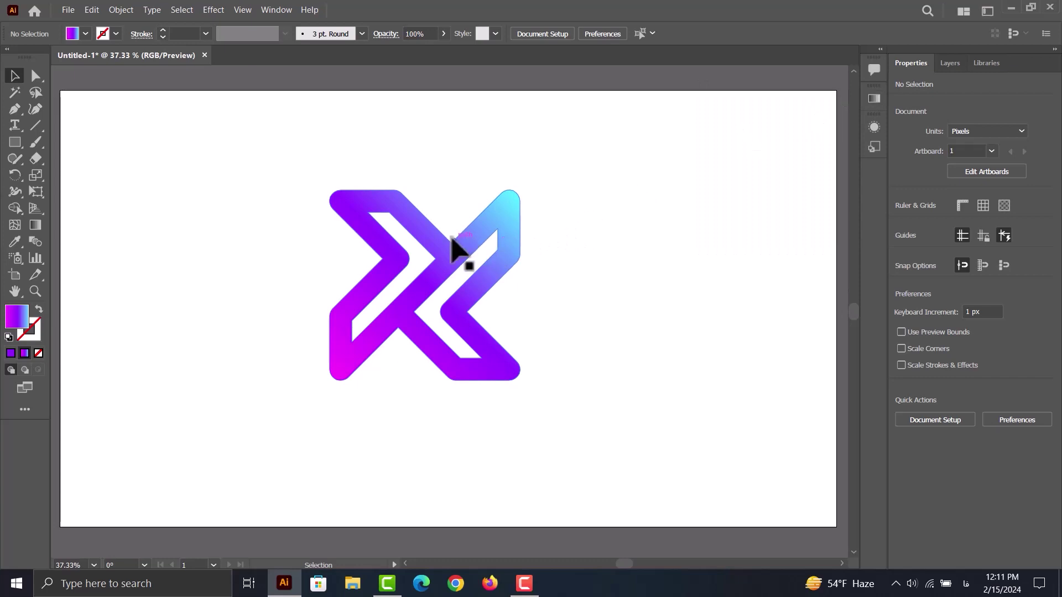
Step: Draw a closed narrow triangle with the Pen tool across the upper arm, along the central diagonal bar's edge
scroll(452, 238, "up", 4)
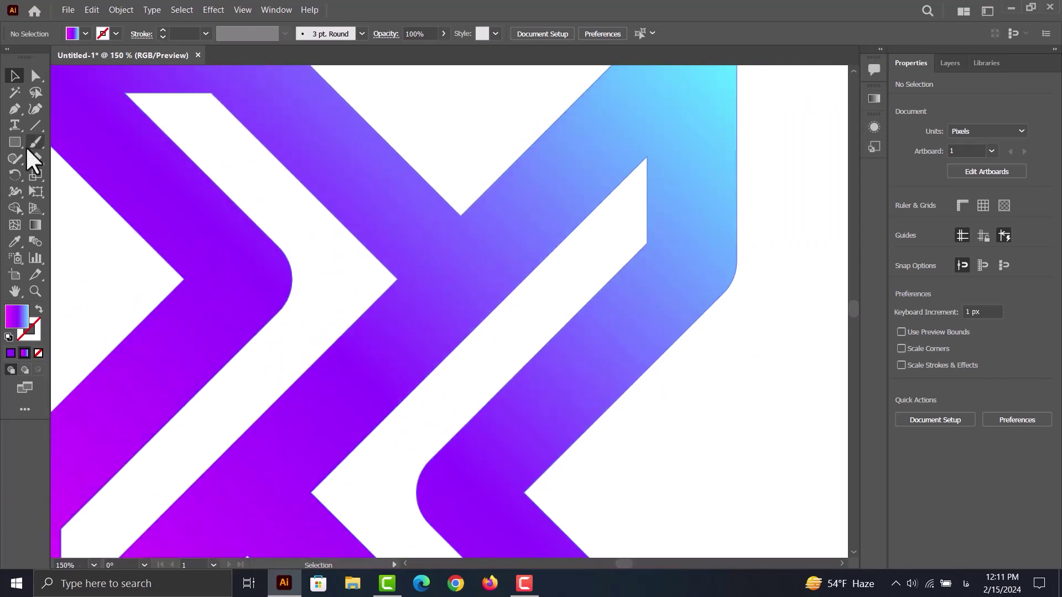
left_click(16, 111)
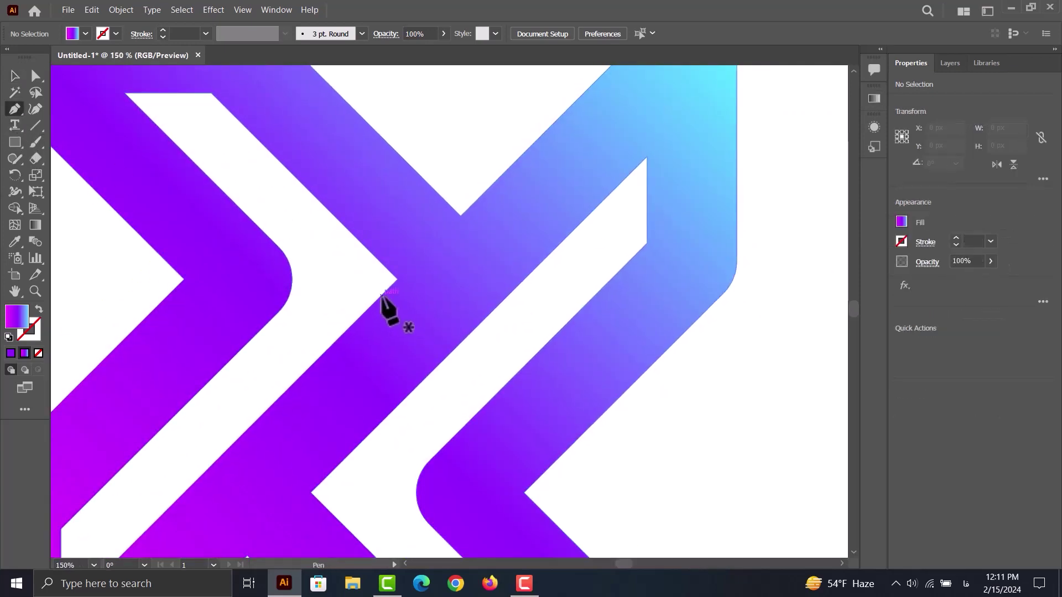
left_click(371, 303)
left_click(487, 188)
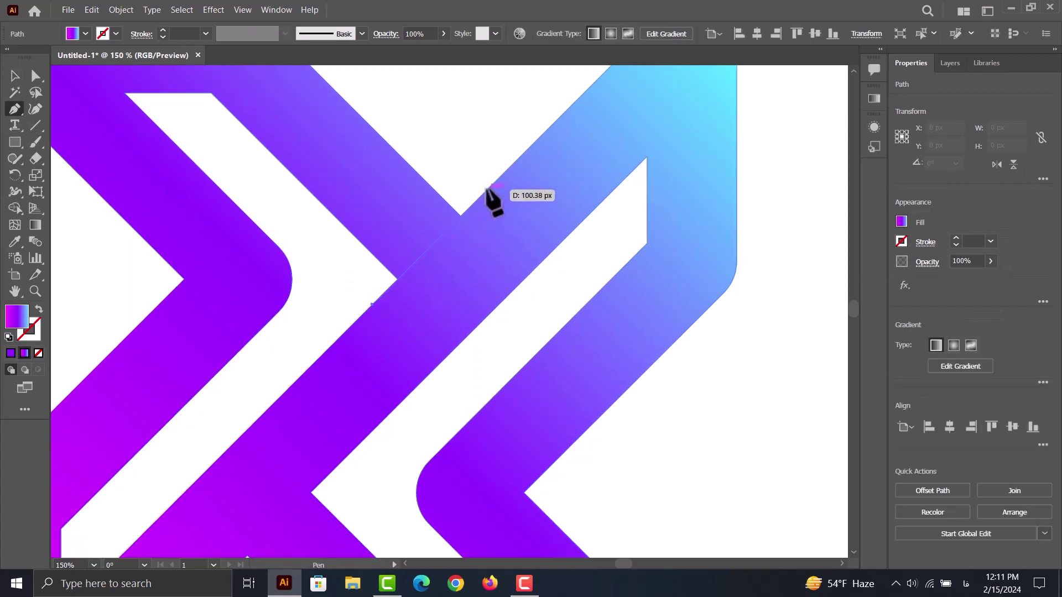
left_click(452, 152)
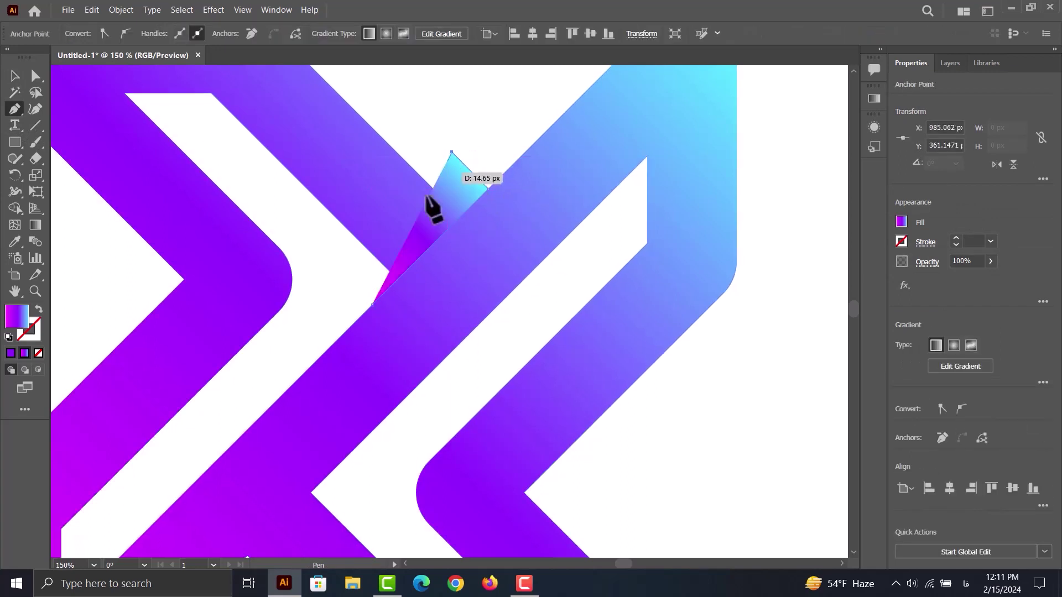
left_click(371, 304)
Step: Change the narrow triangle's fill to solid black
left_click(16, 76)
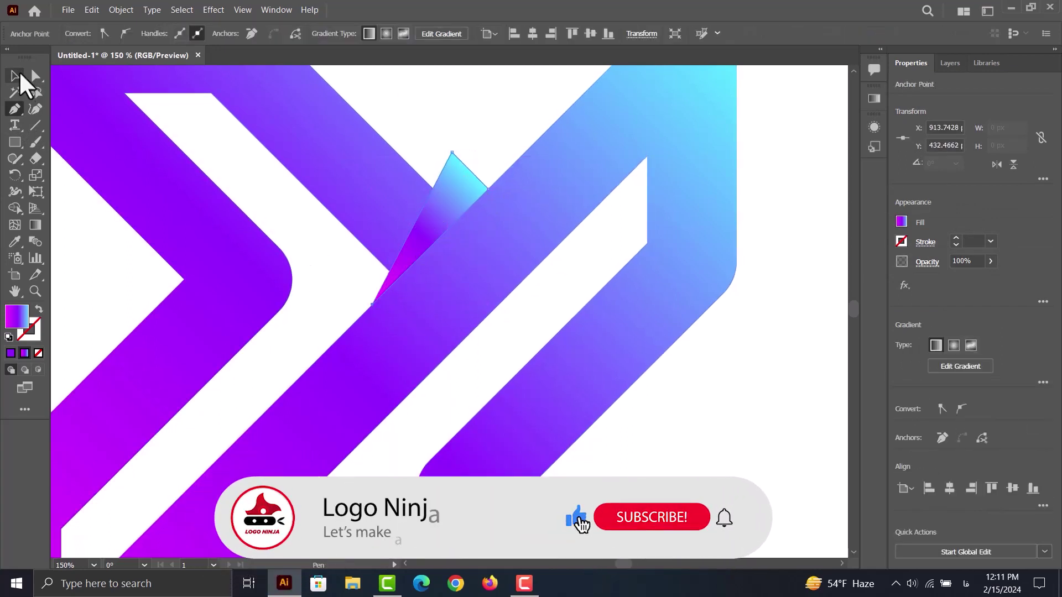
left_click(380, 285)
left_click(901, 221)
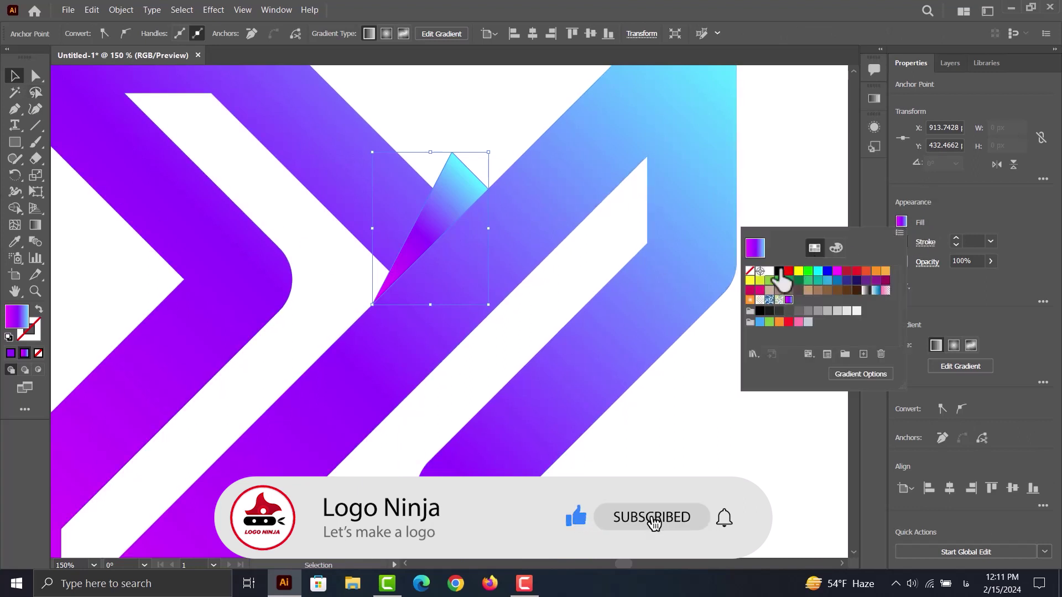
left_click(769, 272)
left_click(556, 297)
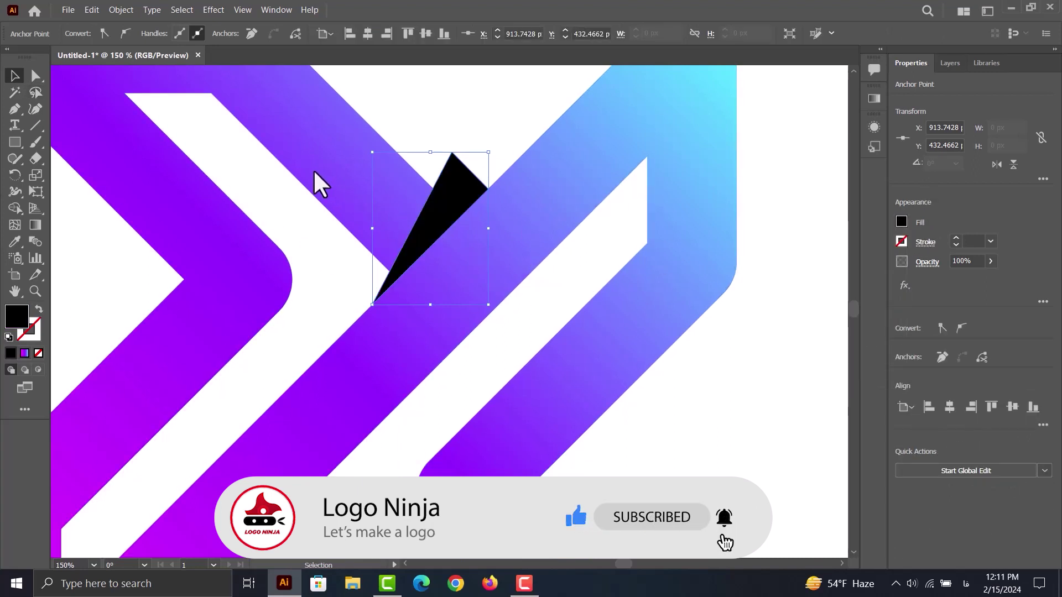
Step: Remove the parts of the black triangle that extend beyond the logo's upper arm with Shape Builder
left_click_drag(506, 100, 370, 293)
left_click(15, 208)
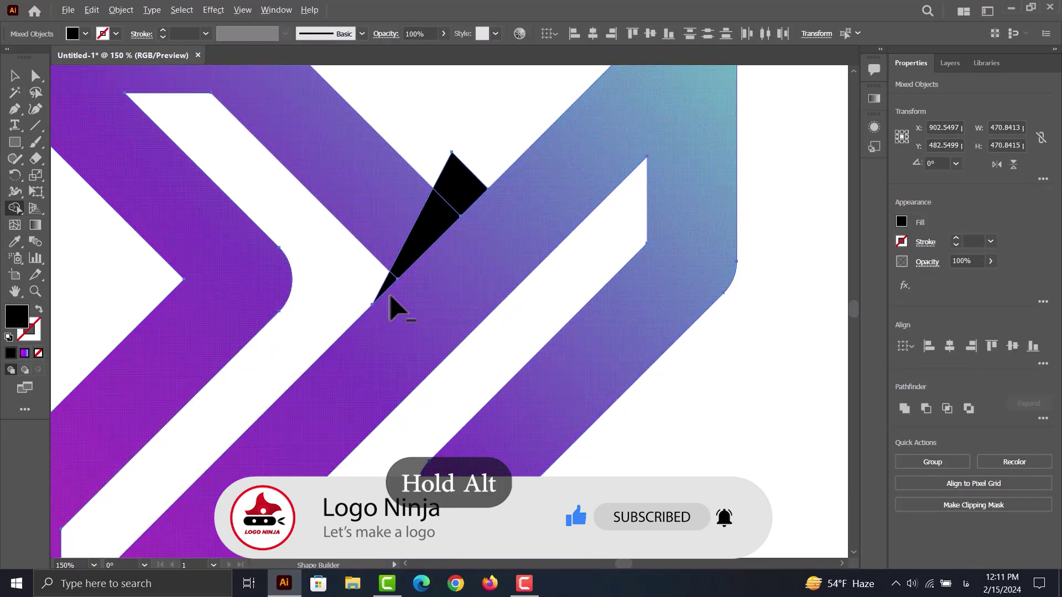
left_click(476, 191, "alt")
left_click(15, 76)
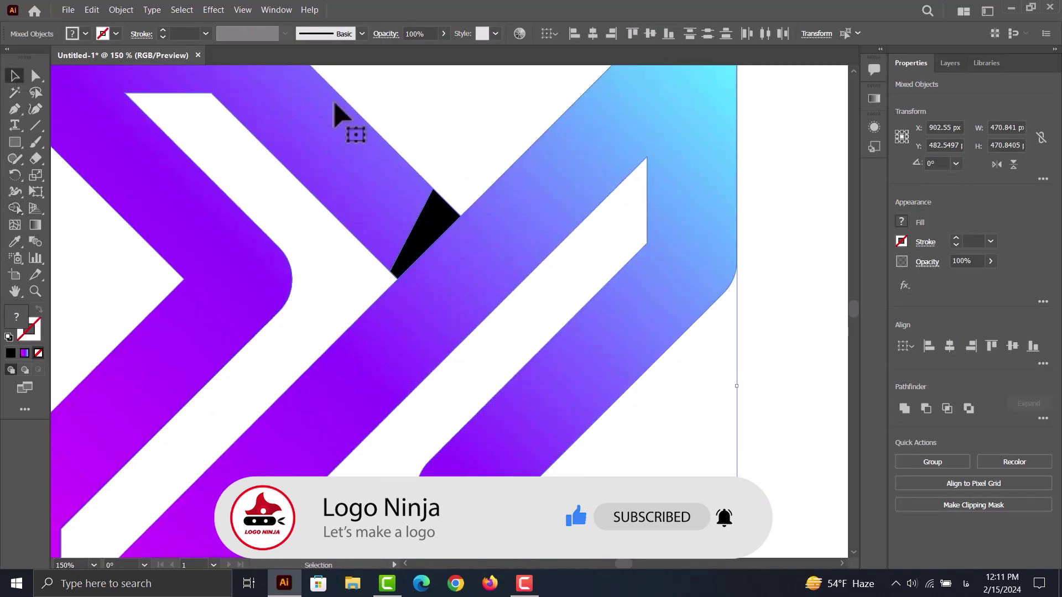
Step: Reduce the opacity of the black triangle on the logo's upper arm to 28%
left_click(437, 227)
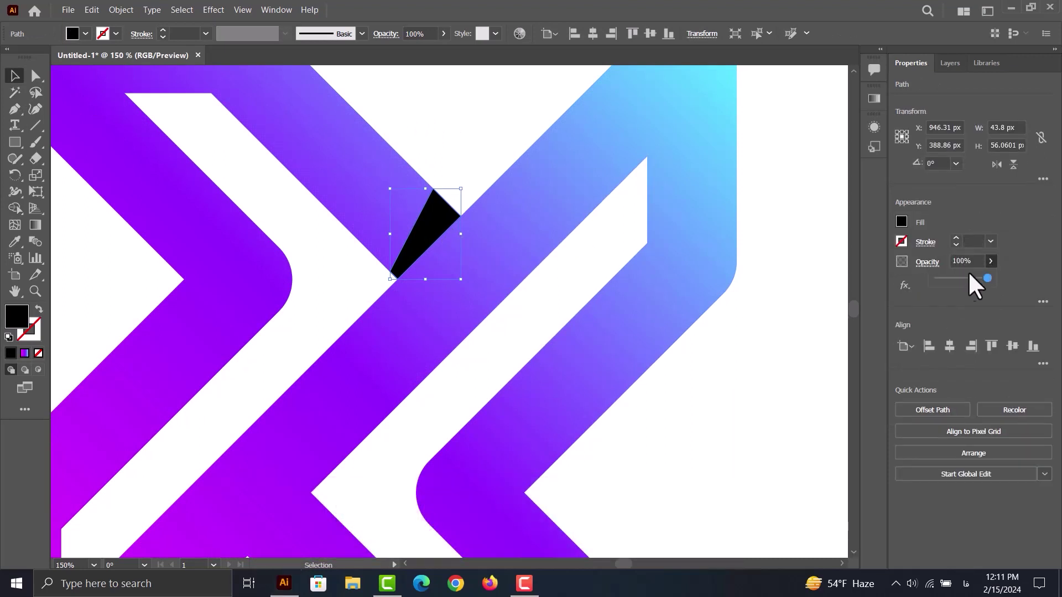
left_click_drag(969, 277, 954, 278)
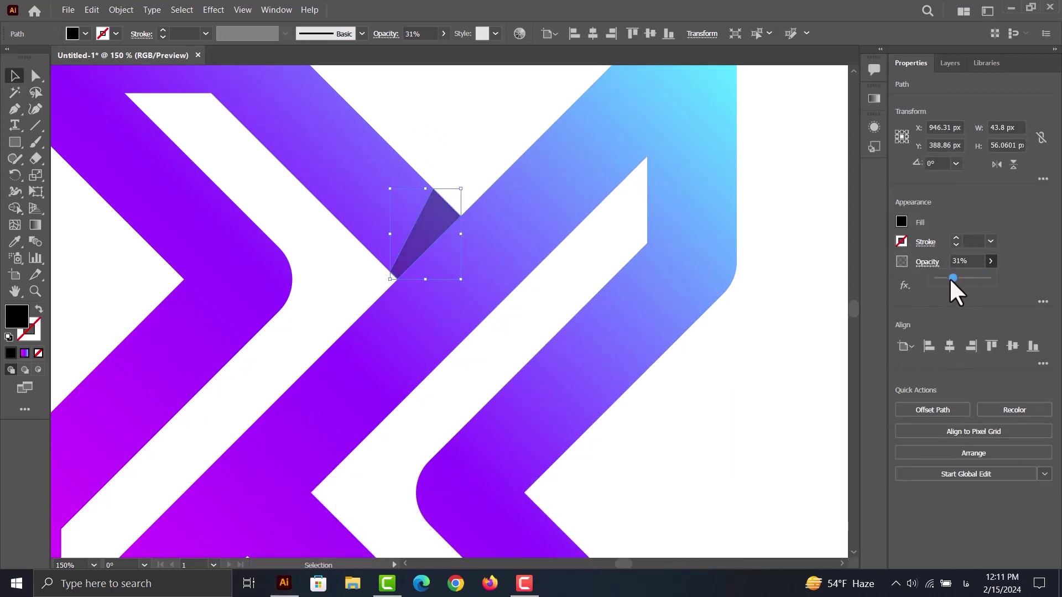
key("ctrl+shift+a")
Step: Draw a closed black narrow triangle with the Pen tool across the lower arm, along the central diagonal bar's lower edge
scroll(605, 237, "down", 1)
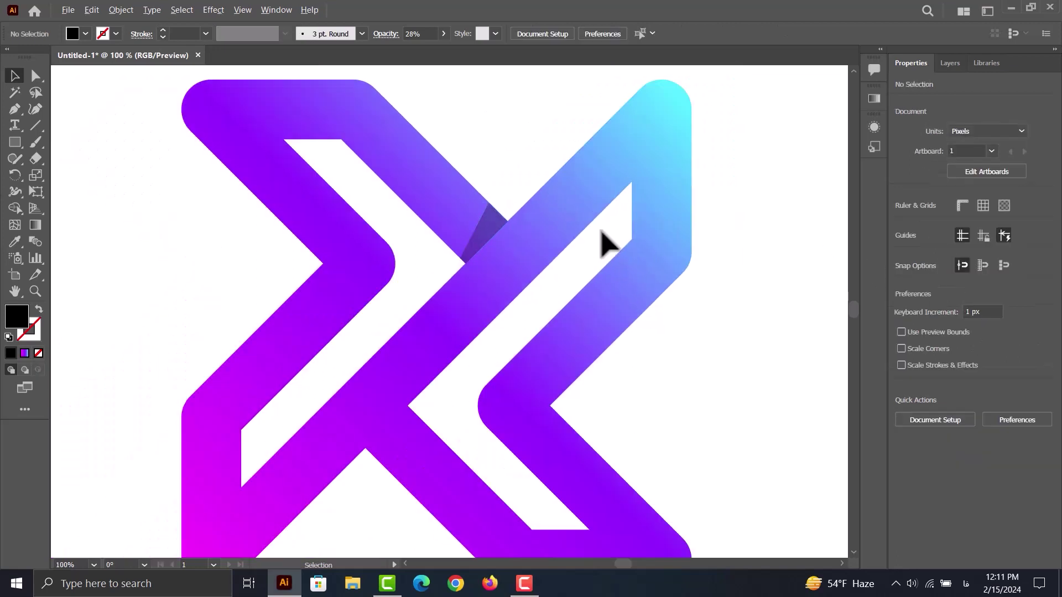
scroll(486, 407, "up", 1)
scroll(487, 407, "down", 1)
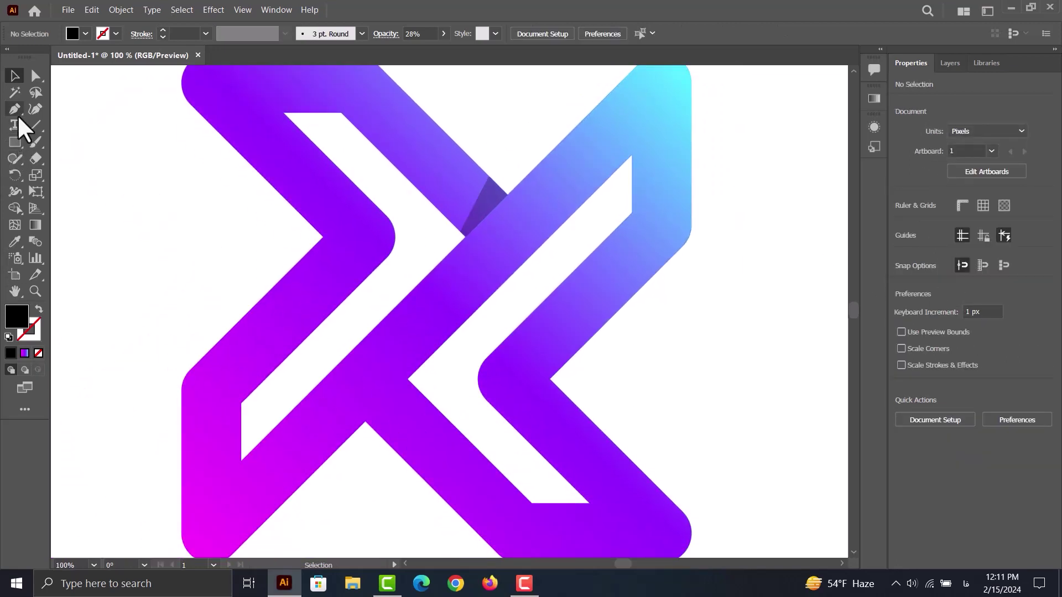
left_click(140, 199)
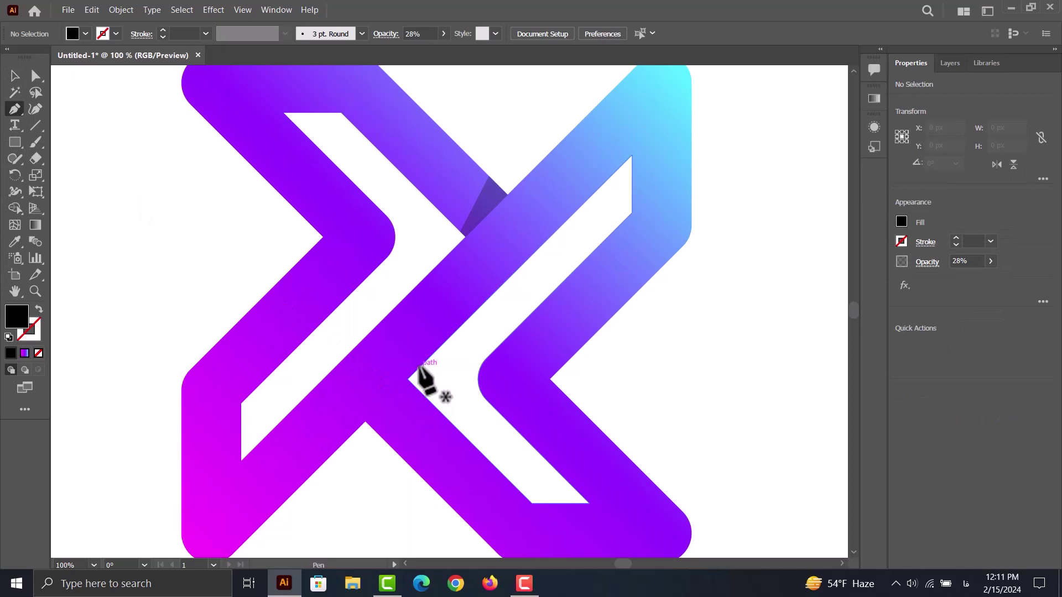
left_click(419, 367)
left_click(346, 441)
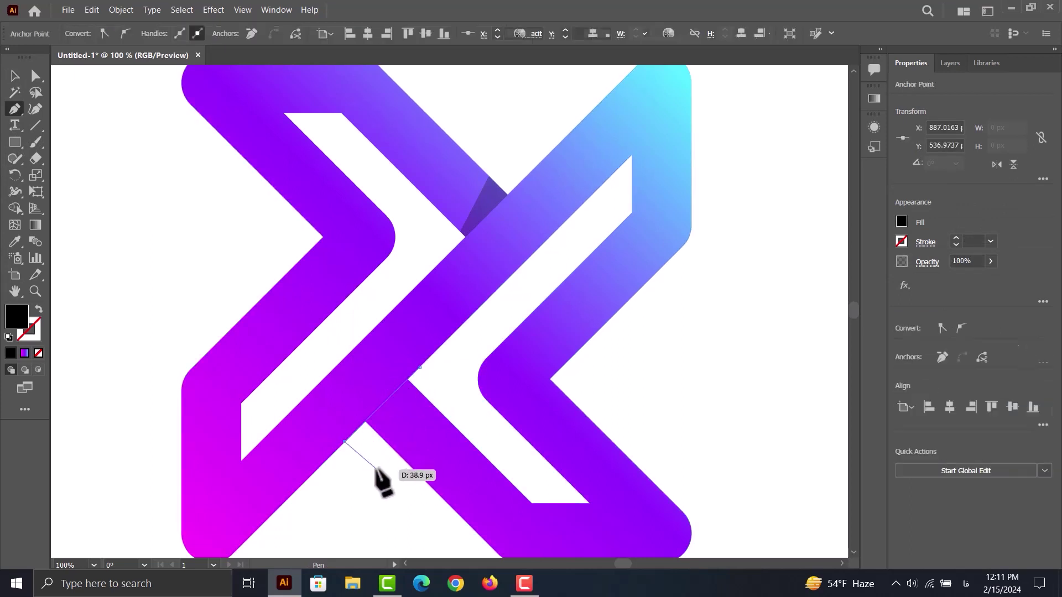
left_click(372, 470)
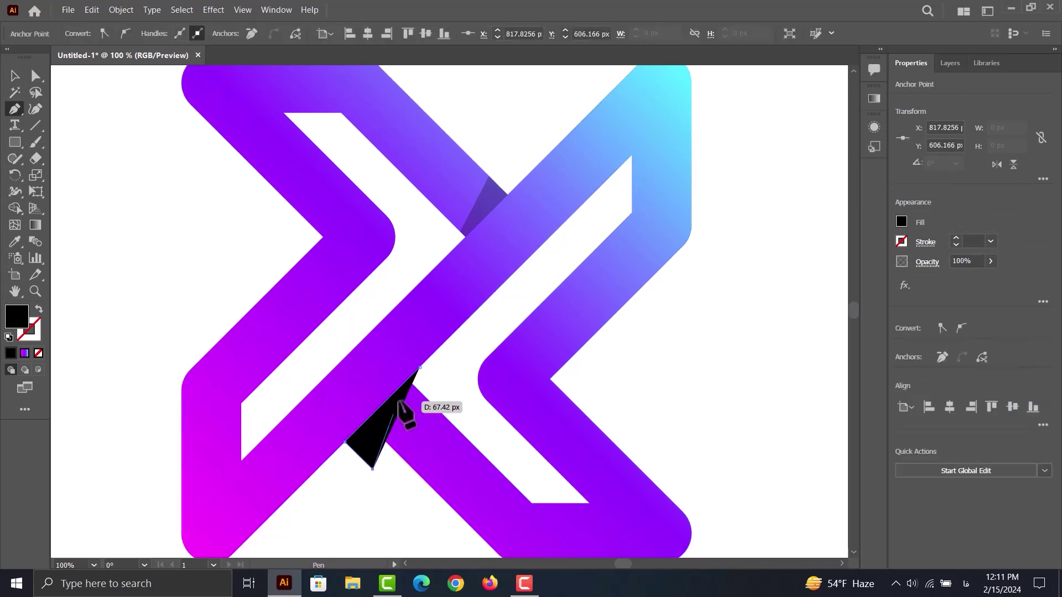
left_click(419, 367)
key("v")
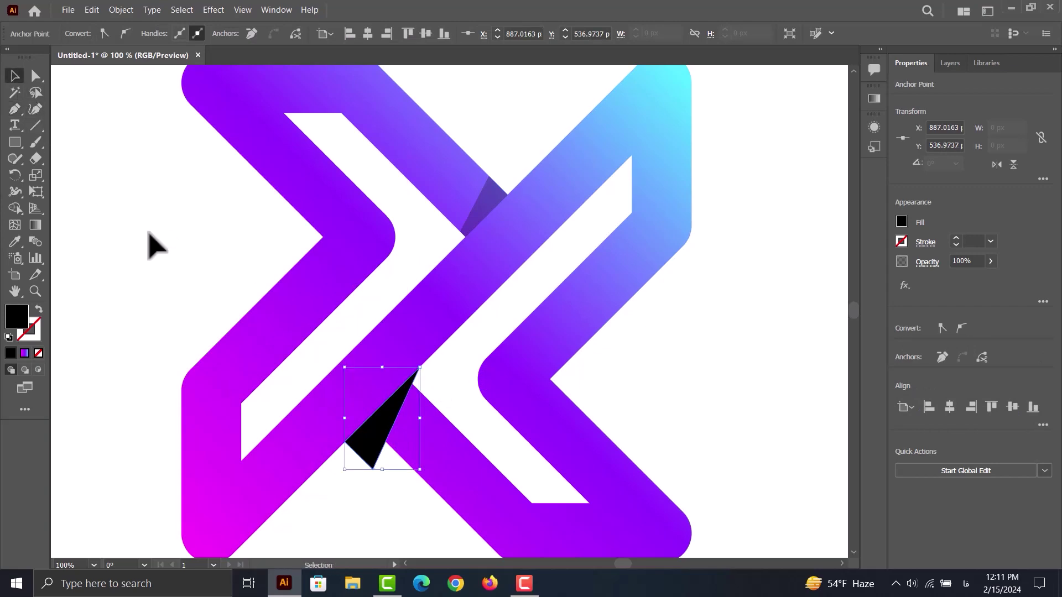
Step: Remove the parts of the new black triangle that extend beyond the logo's lower arm with Shape Builder
left_click(399, 378, "shift")
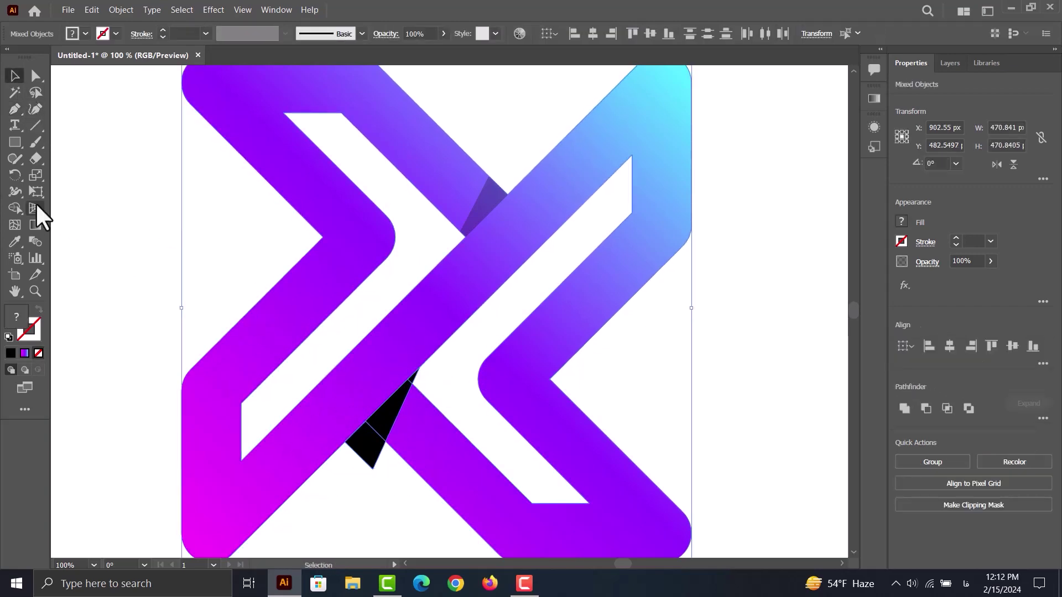
left_click(17, 208)
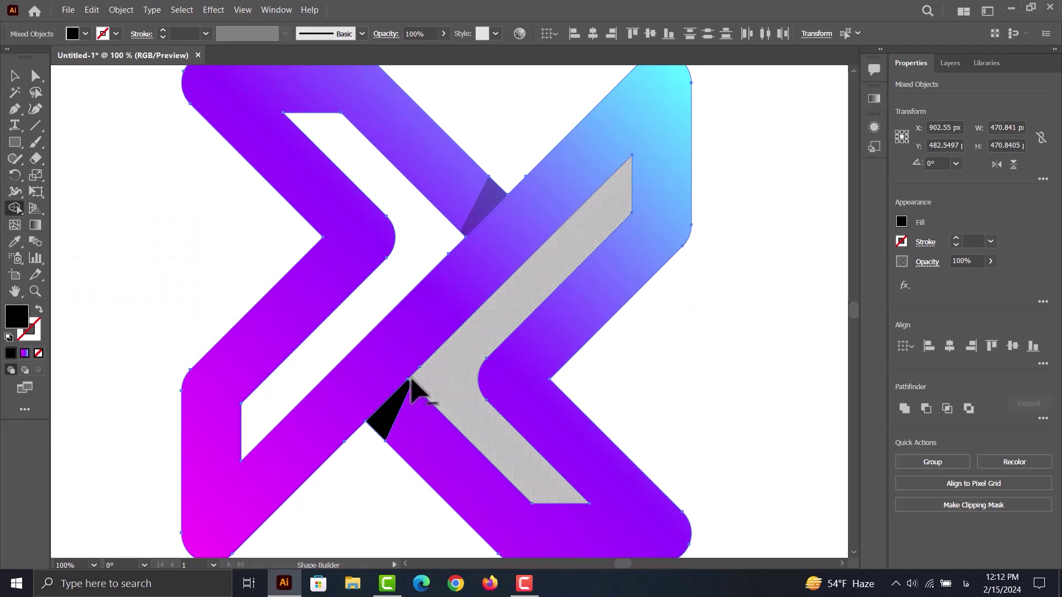
left_click(20, 77)
left_click(113, 280)
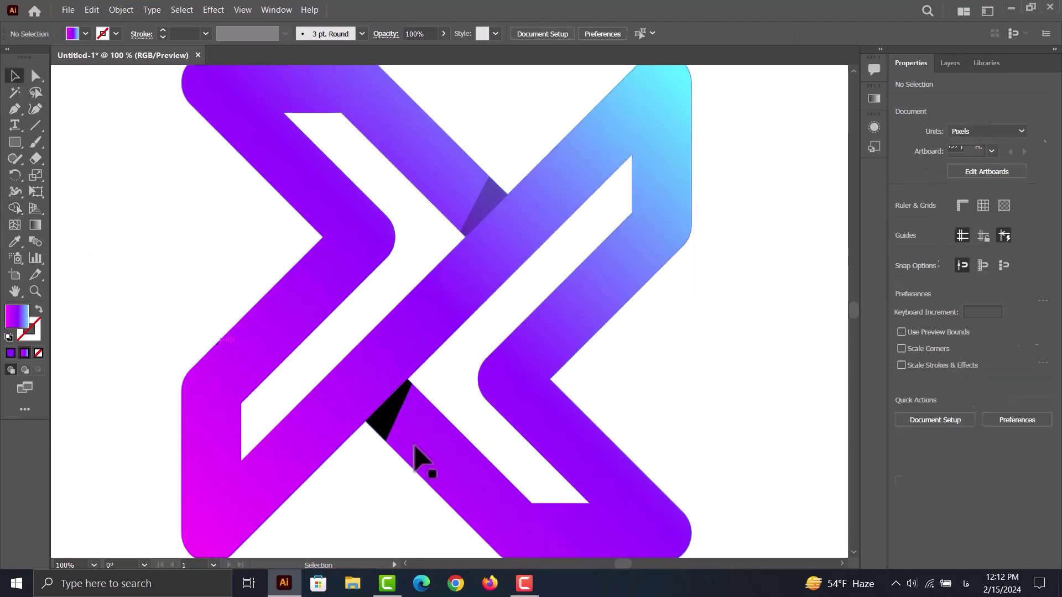
Step: Reduce the opacity of the black triangle on the lower arm to 27%
left_click(390, 416)
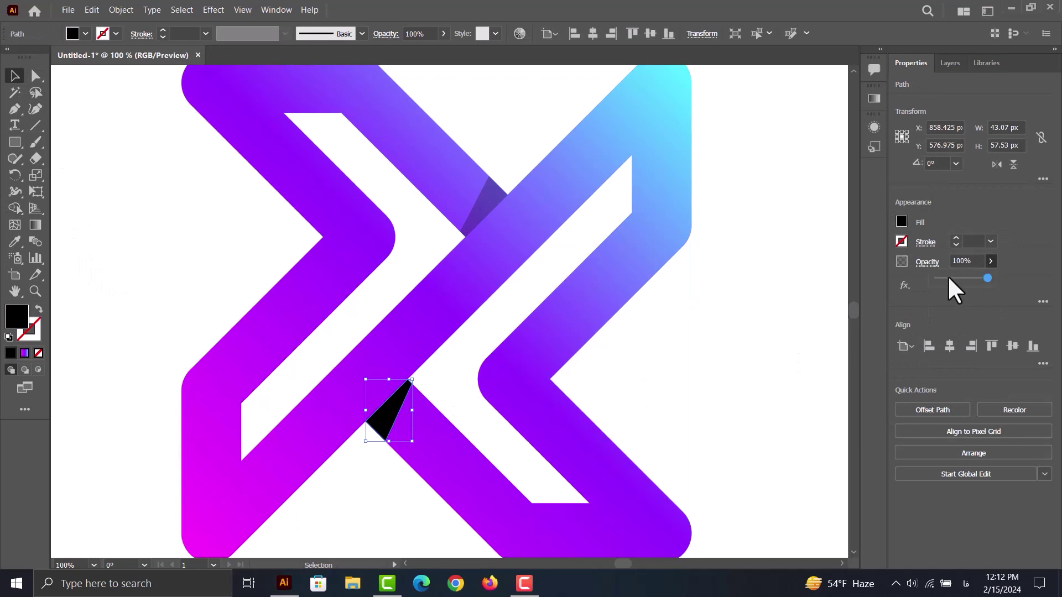
left_click_drag(949, 280, 952, 280)
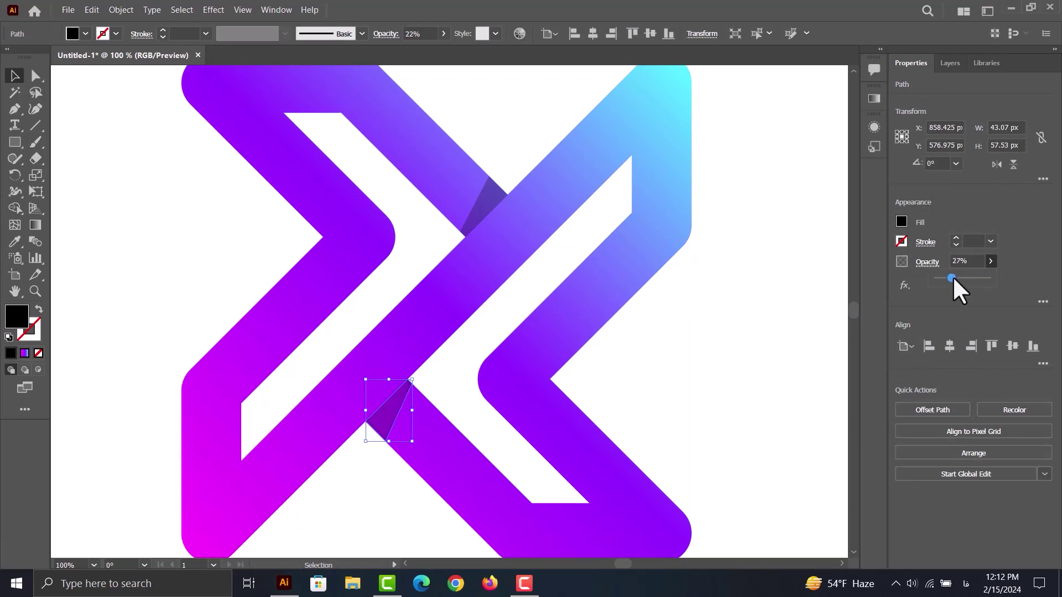
left_click(717, 298)
Step: Move the complete X logo with both shadows to the upper middle of the artboard
scroll(692, 348, "up", 2)
scroll(686, 345, "down", 3)
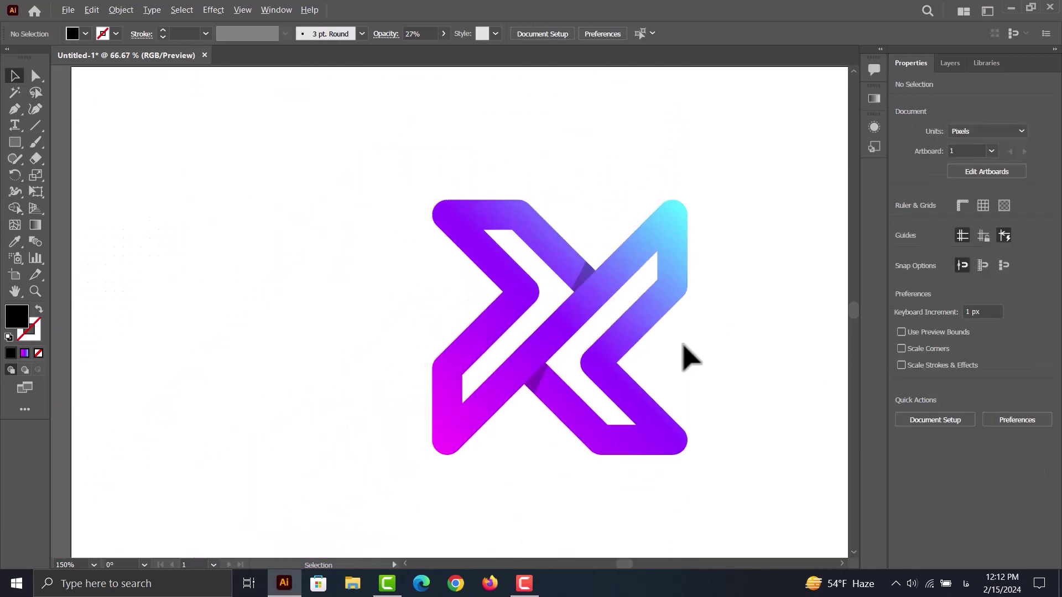
scroll(373, 376, "down", 2)
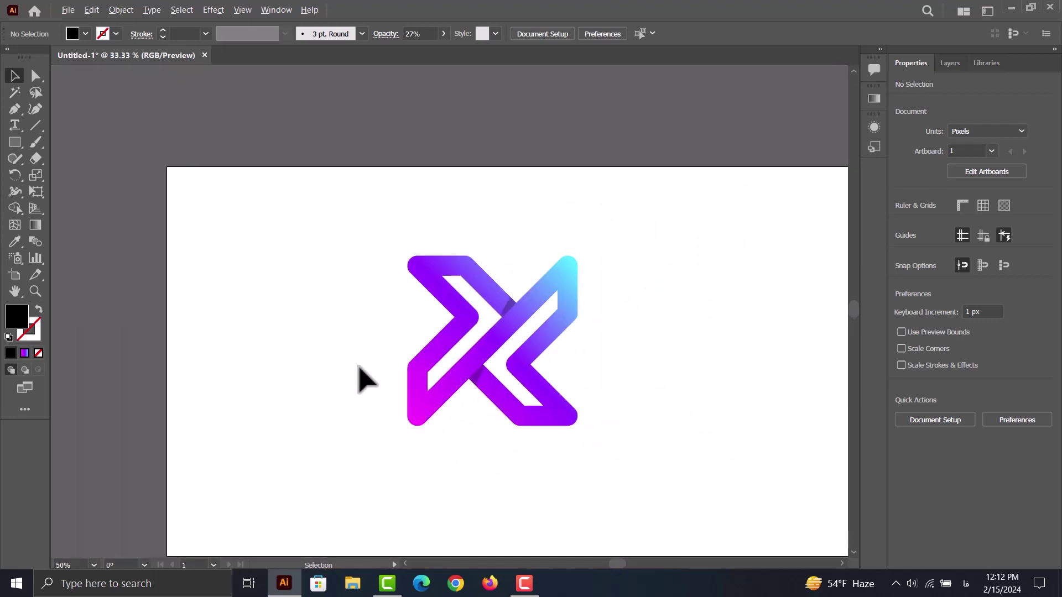
left_click(837, 562)
left_click(836, 562)
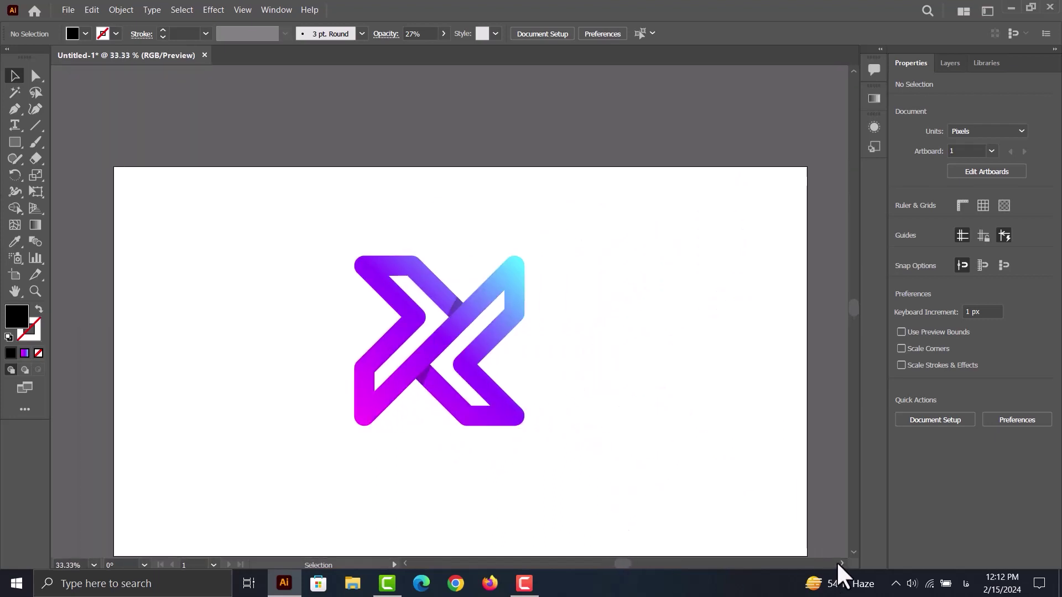
scroll(854, 311, "down", 2)
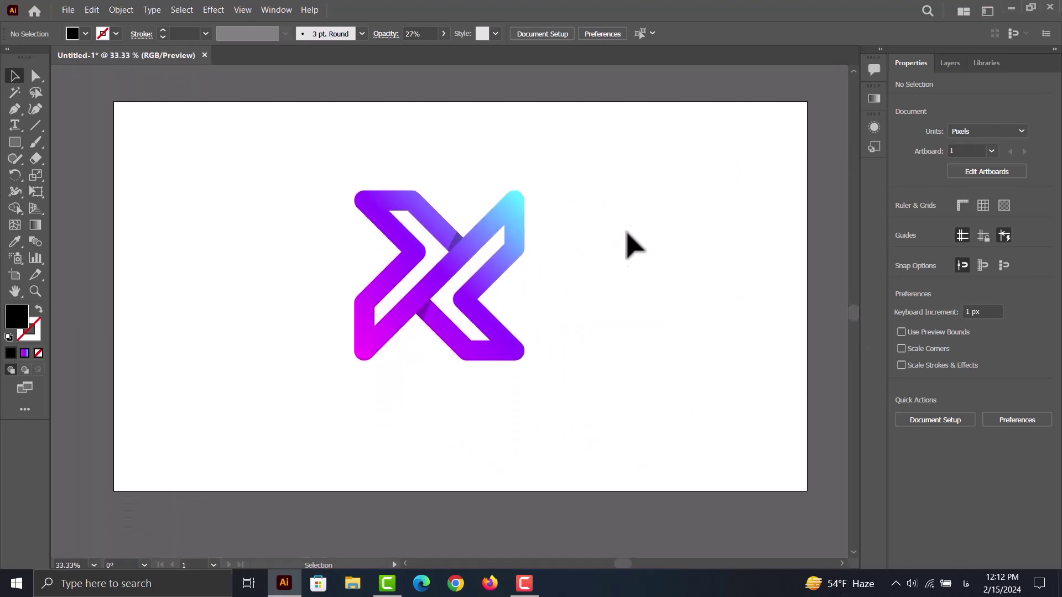
left_click_drag(592, 155, 295, 410)
left_click_drag(478, 326, 507, 296)
Step: Add a placeholder text line reading Lorem ipsum below the logo and convert it to uppercase
left_click(17, 122)
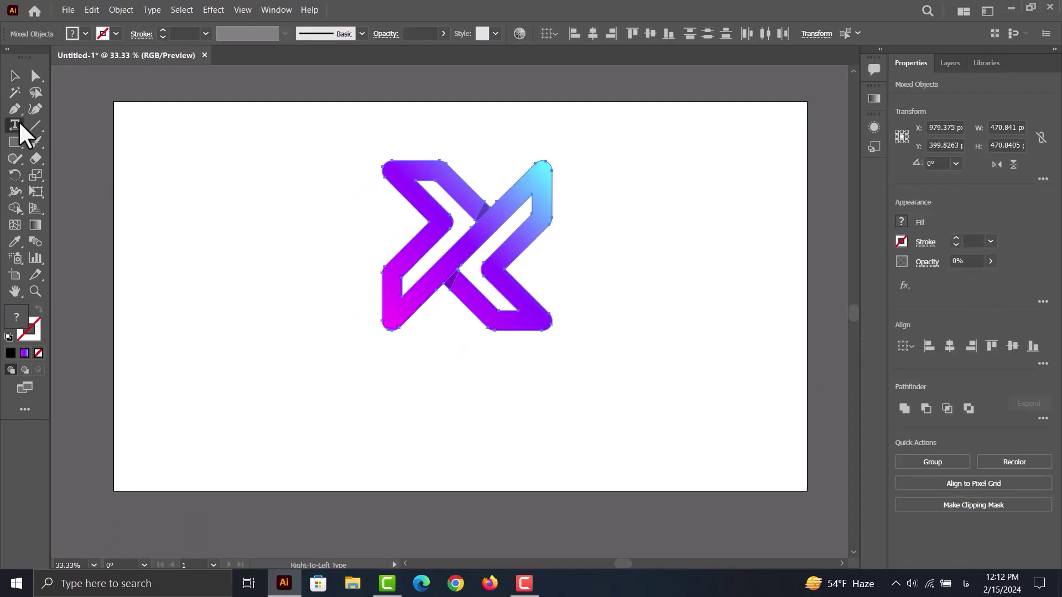
left_click(463, 404)
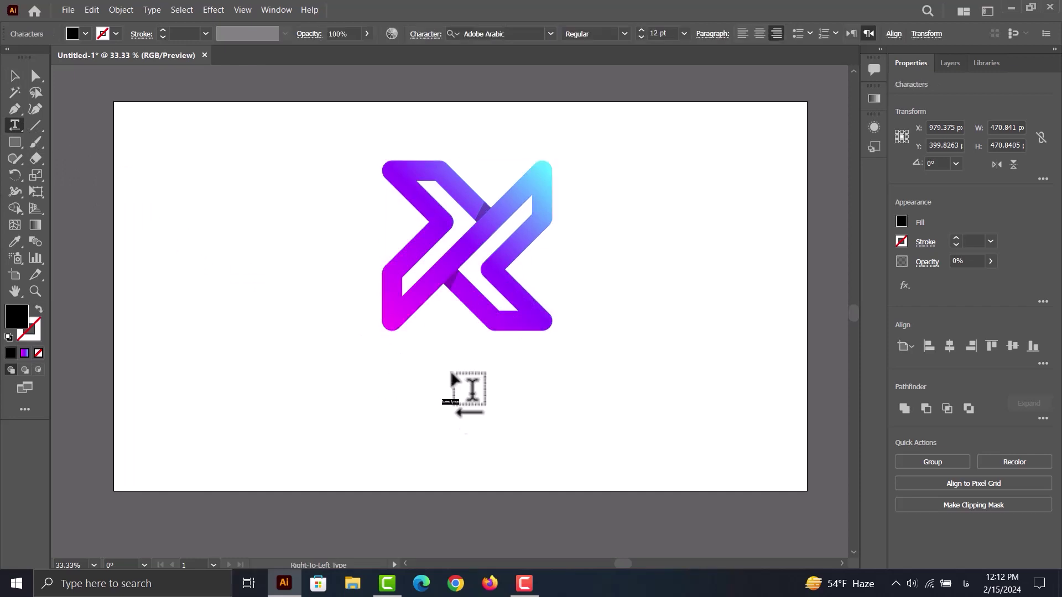
left_click(152, 10)
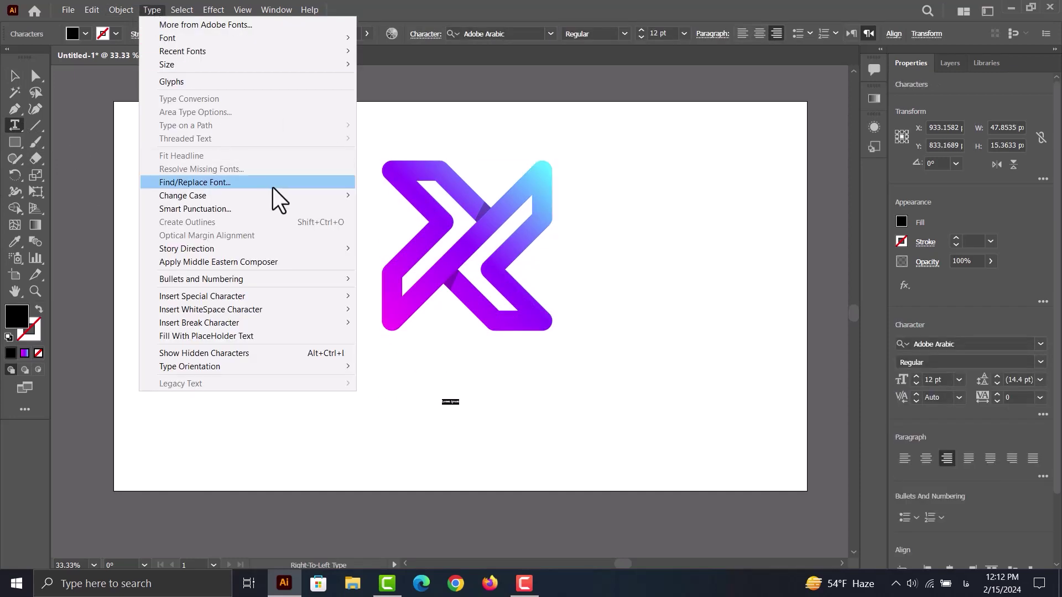
mouse_move(334, 195)
left_click(368, 196)
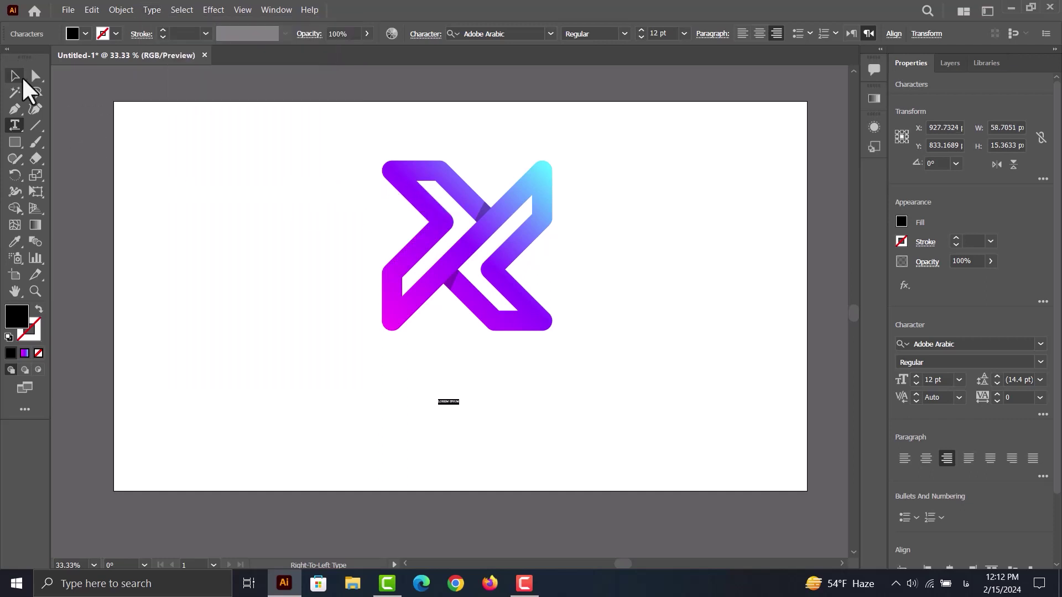
Step: Set the font of the LOREM IPSUM text to Gotham-Black
left_click(963, 342)
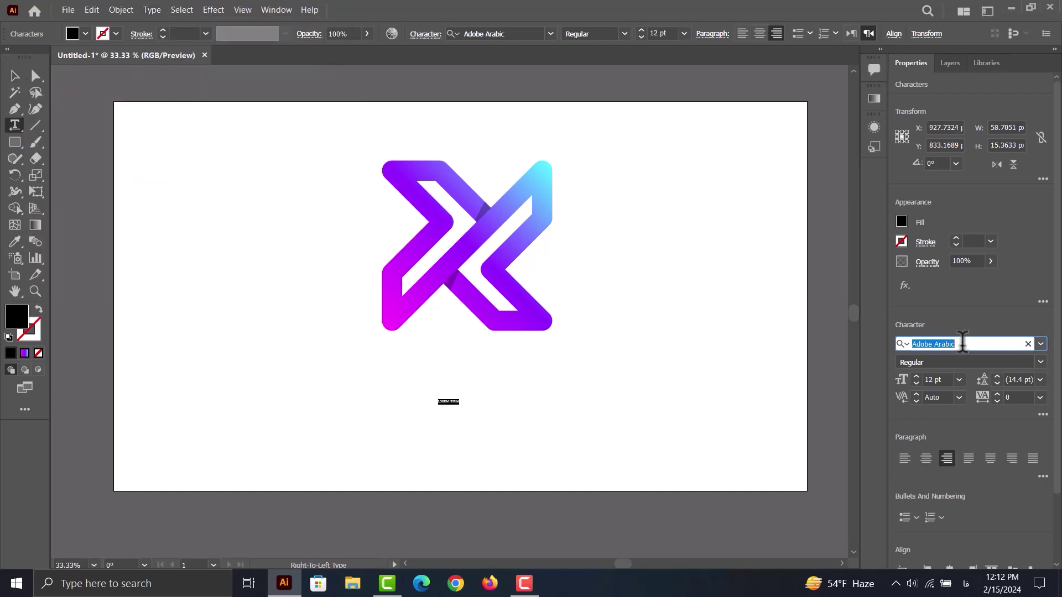
type("ا")
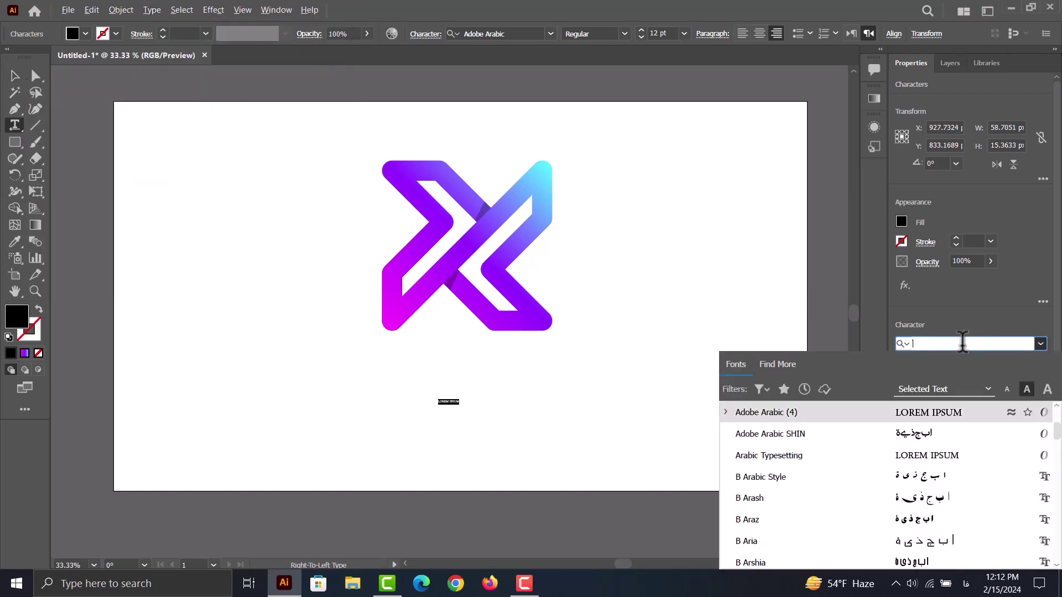
type("o")
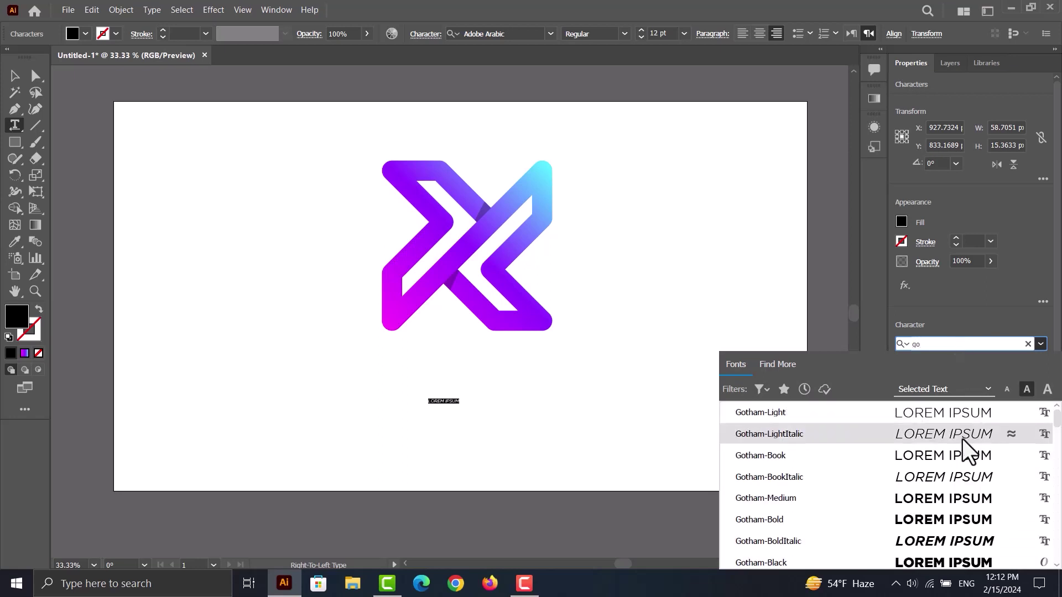
scroll(962, 439, "down", 2)
left_click(934, 438)
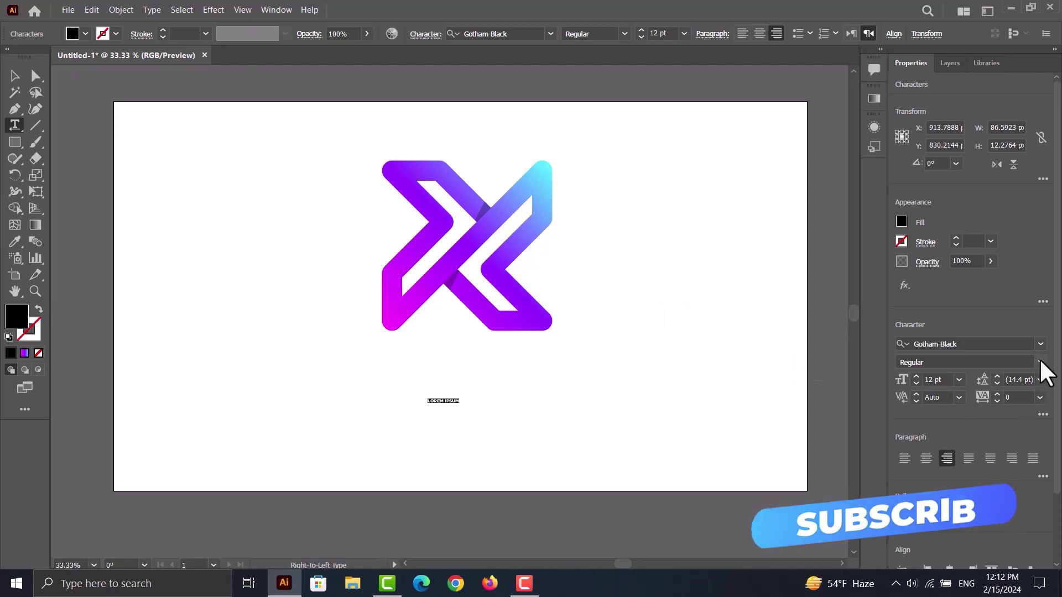
Step: Enlarge the LOREM IPSUM text to about 106 pt and place it just beneath the logo
left_click(15, 75)
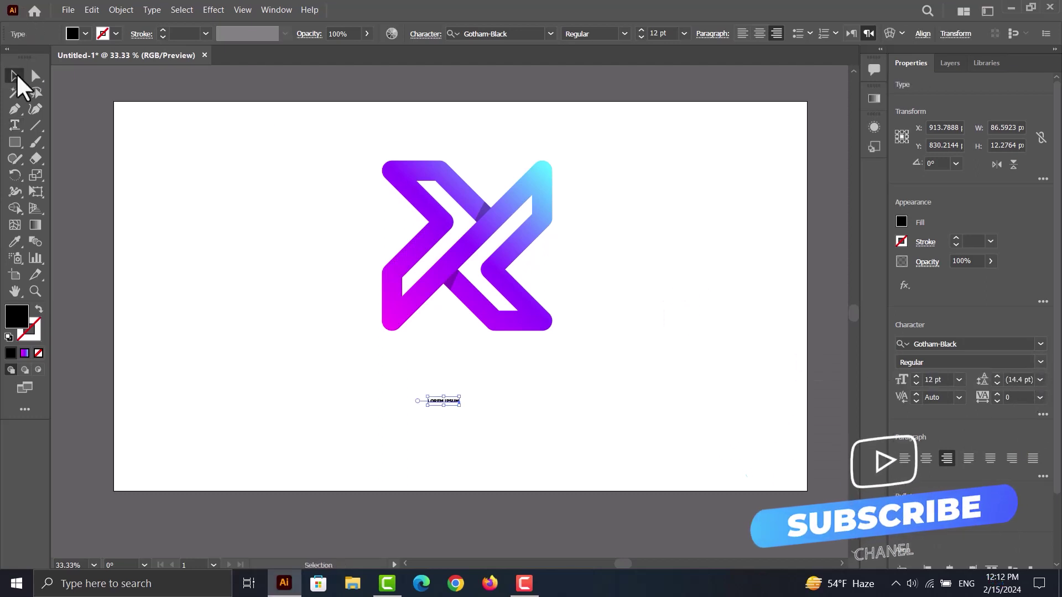
left_click_drag(461, 406, 614, 404)
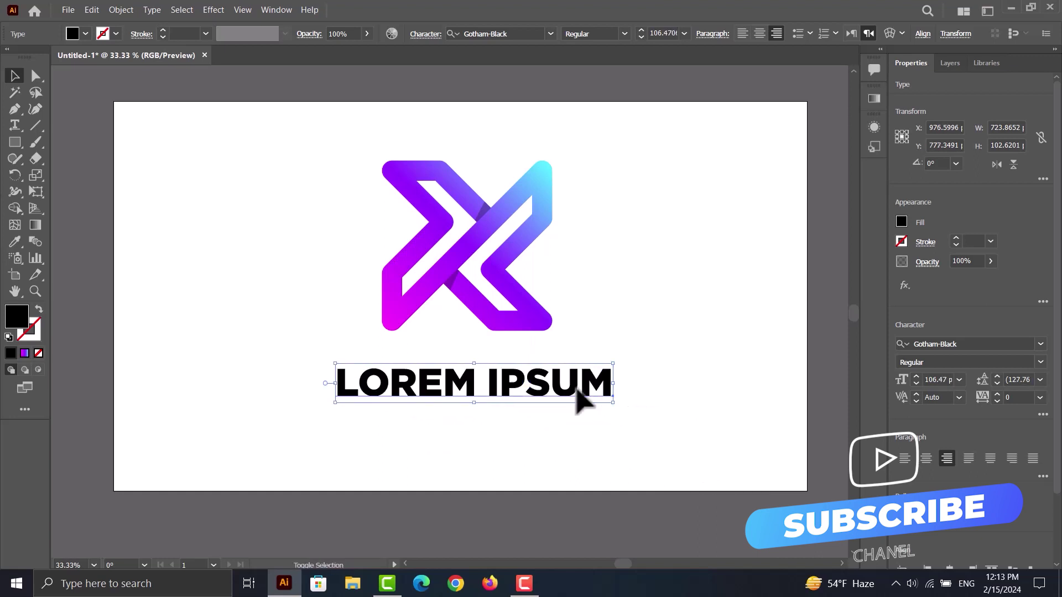
left_click(533, 434)
Step: Group the X logo and its two shadow shapes into one object
left_click_drag(580, 138, 302, 329)
right_click(424, 265)
left_click(470, 411)
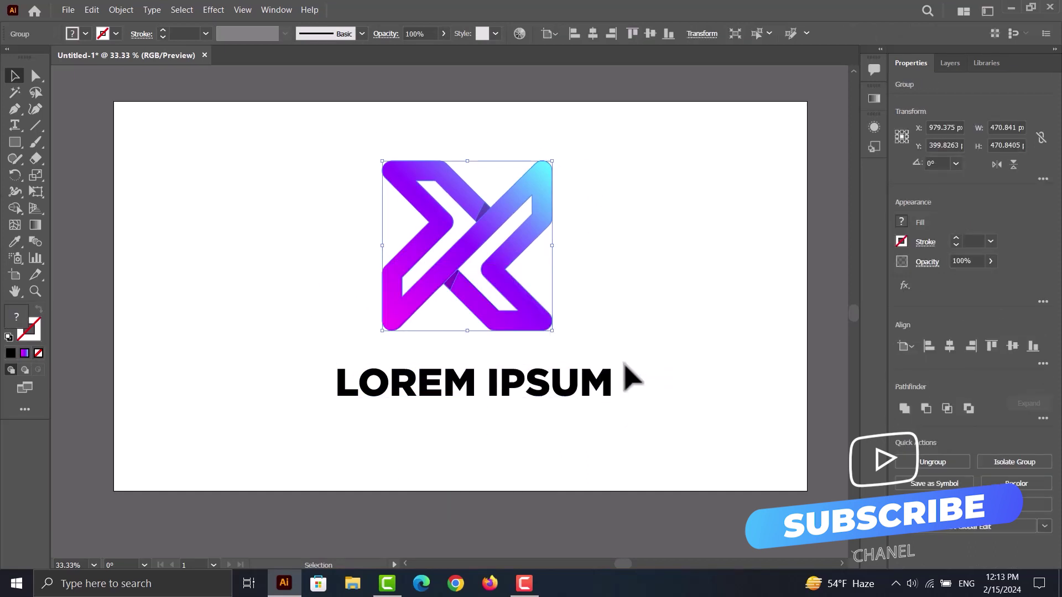
Step: Add a small text line reading tagline beneath LOREM IPSUM and convert it to uppercase
left_click(15, 125)
left_click(473, 426)
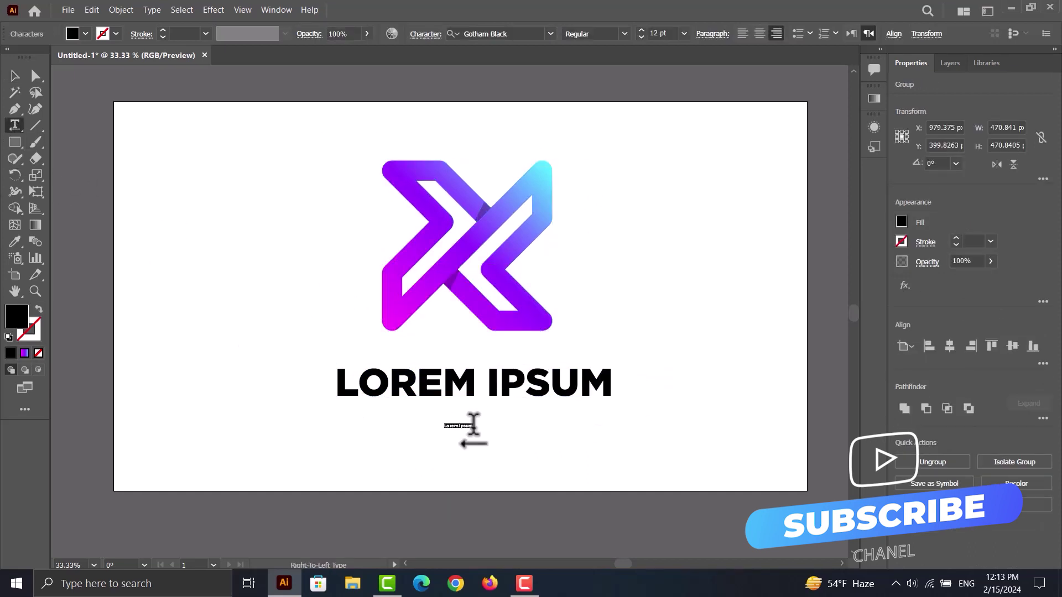
key("BackSpace")
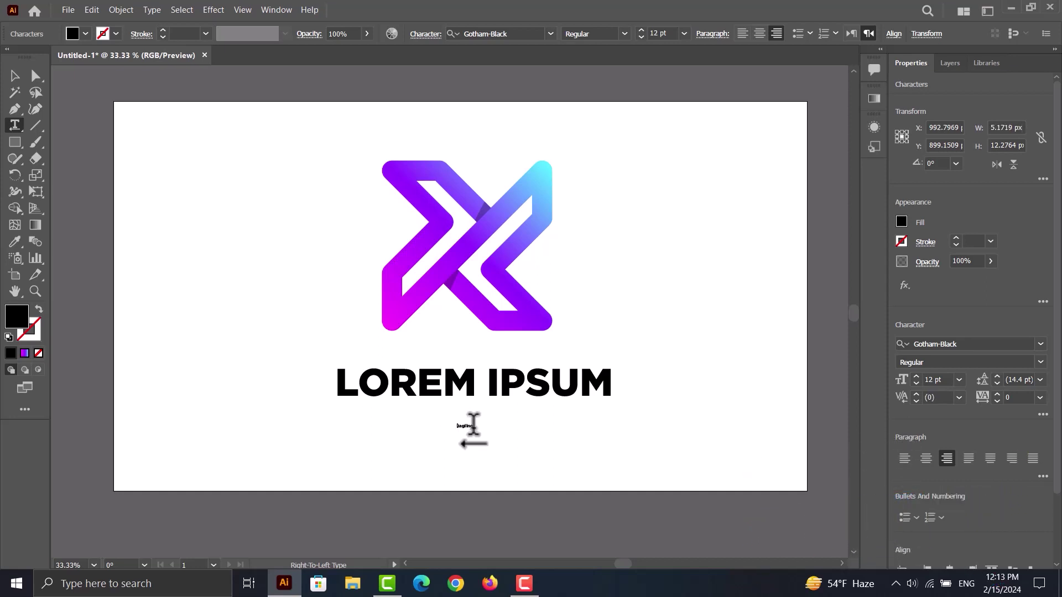
left_click(16, 77)
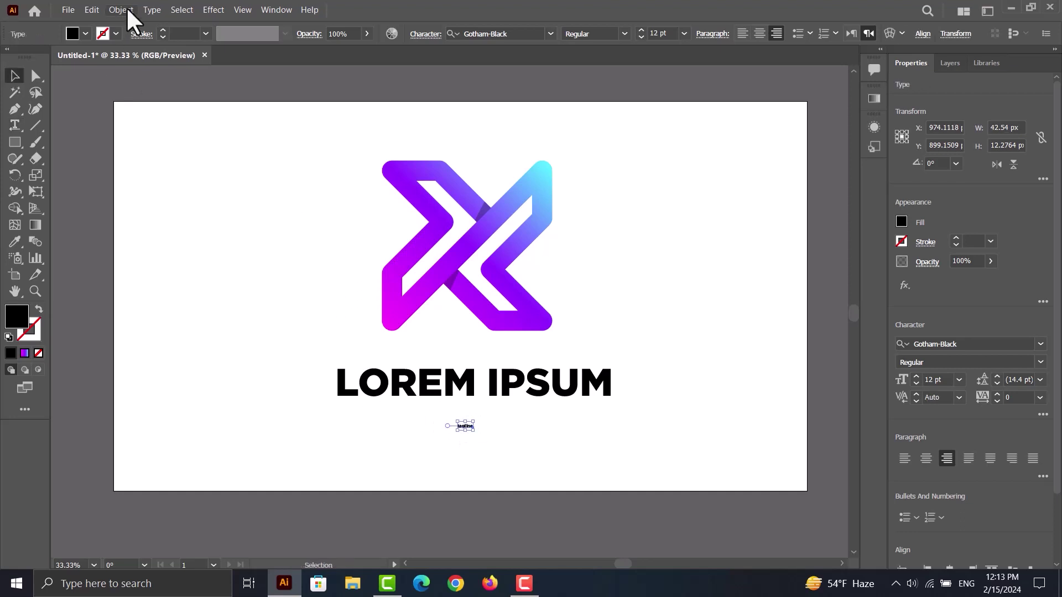
left_click(125, 9)
mouse_move(152, 10)
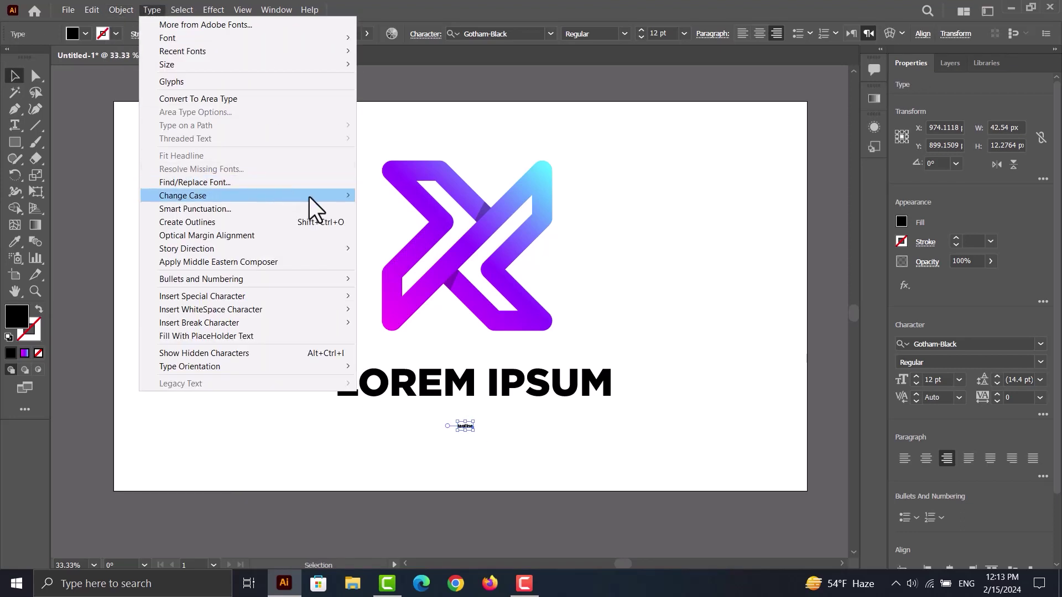
mouse_move(310, 197)
left_click(369, 199)
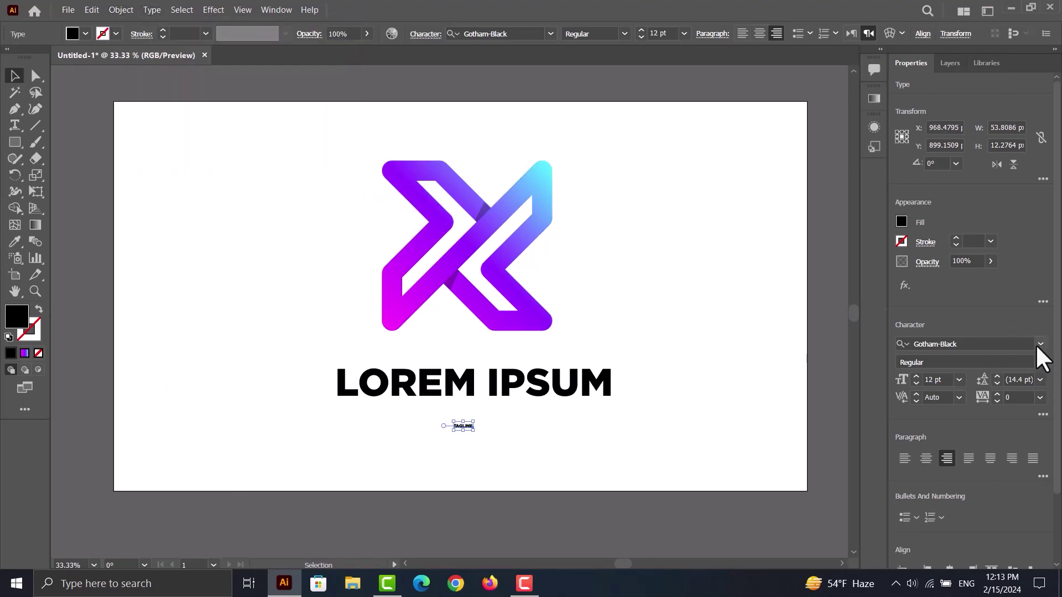
Step: Set the tagline's font to Gotham Light and its tracking to 800
left_click(1022, 343)
type("go")
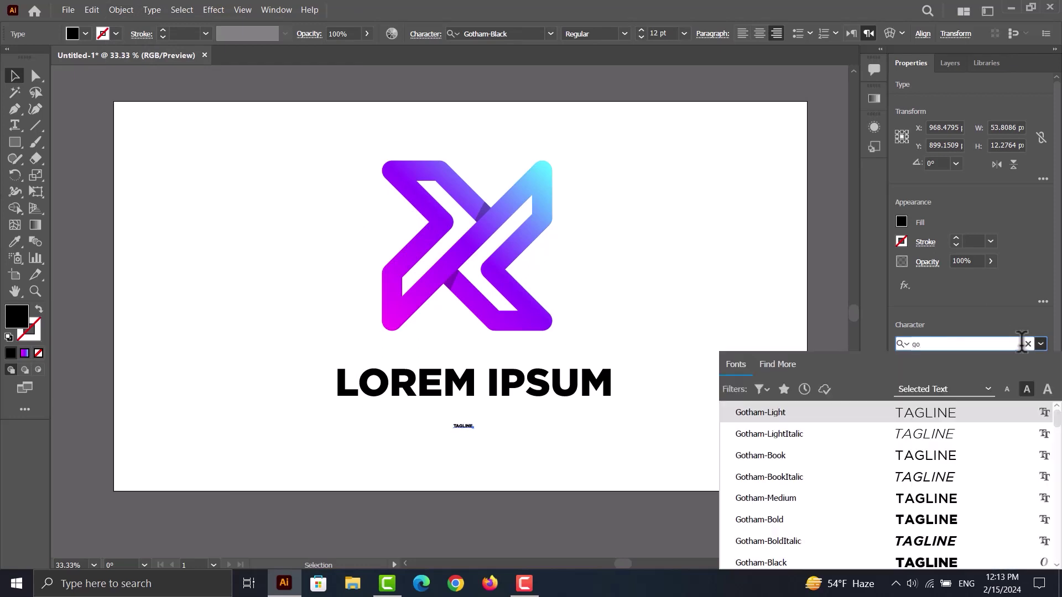
left_click(923, 415)
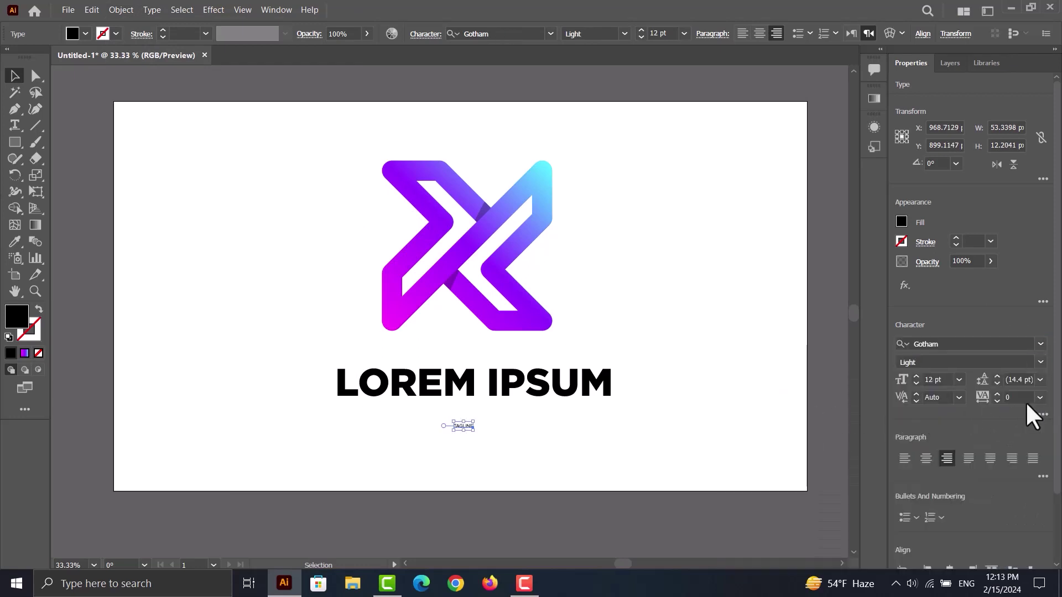
left_click_drag(1025, 396, 1002, 400)
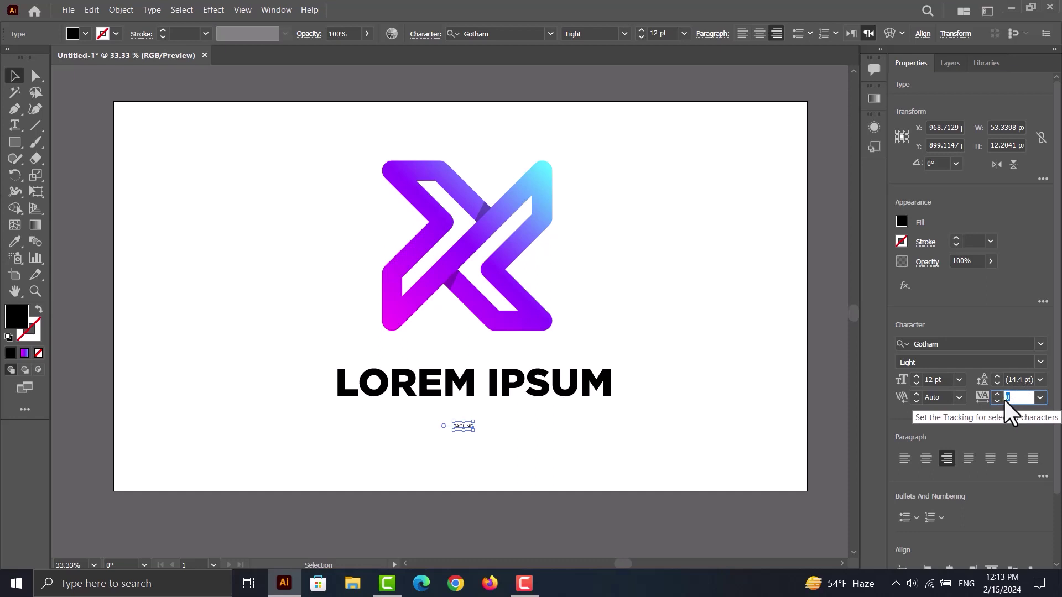
type("800")
key("Return")
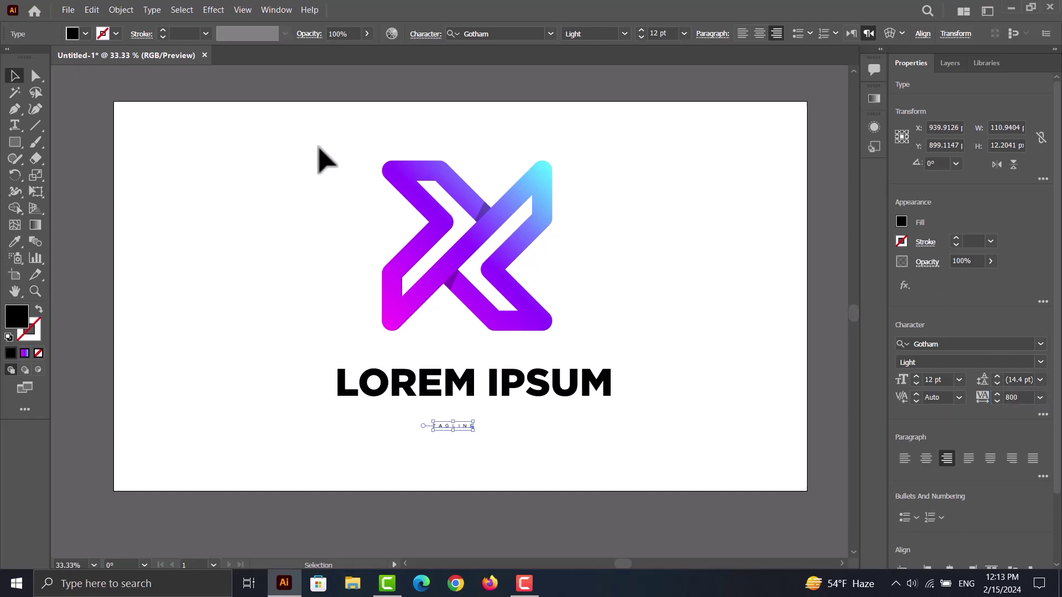
Step: Enlarge the tagline beneath LOREM IPSUM, and align the logo, name and tagline on their horizontal centers
left_click_drag(470, 429, 509, 422)
left_click_drag(635, 160, 314, 421)
left_click(950, 346)
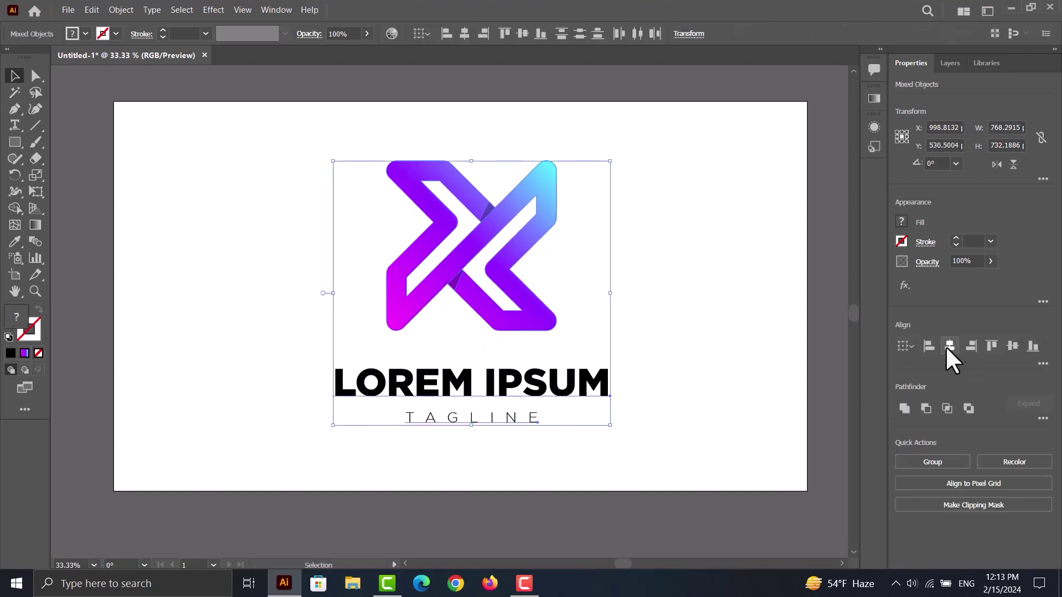
left_click(690, 279)
scroll(610, 327, "up", 1, "alt")
scroll(383, 303, "up", 2)
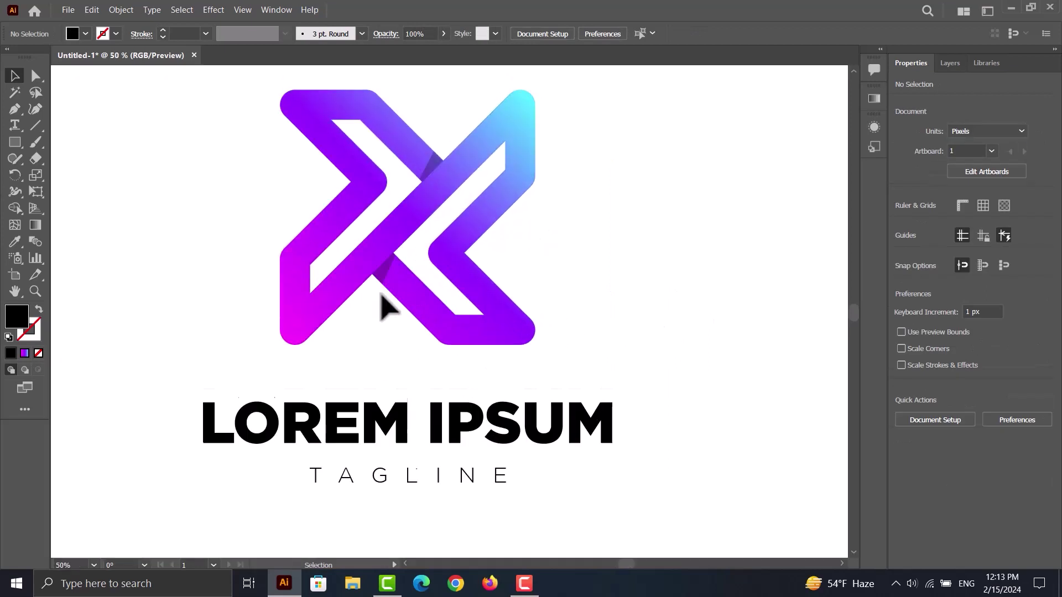
left_click(407, 565)
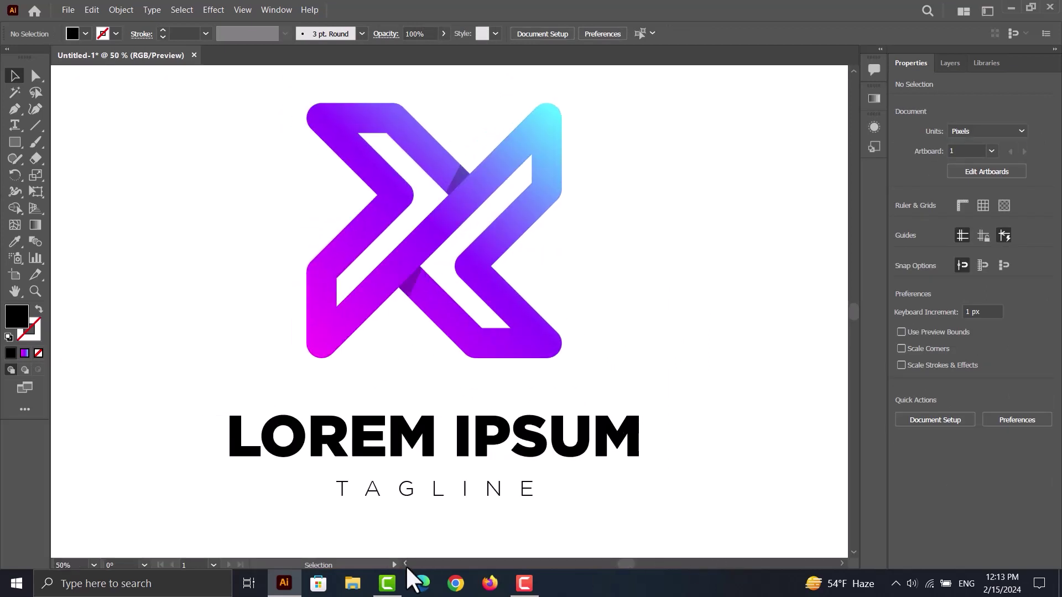